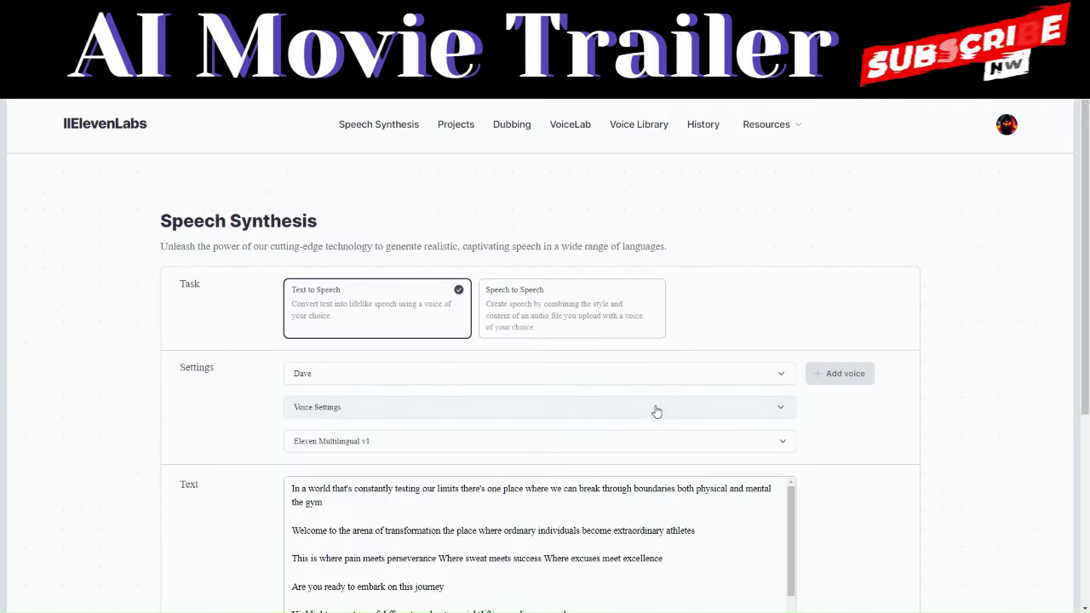
scroll(656, 412, down, 1)
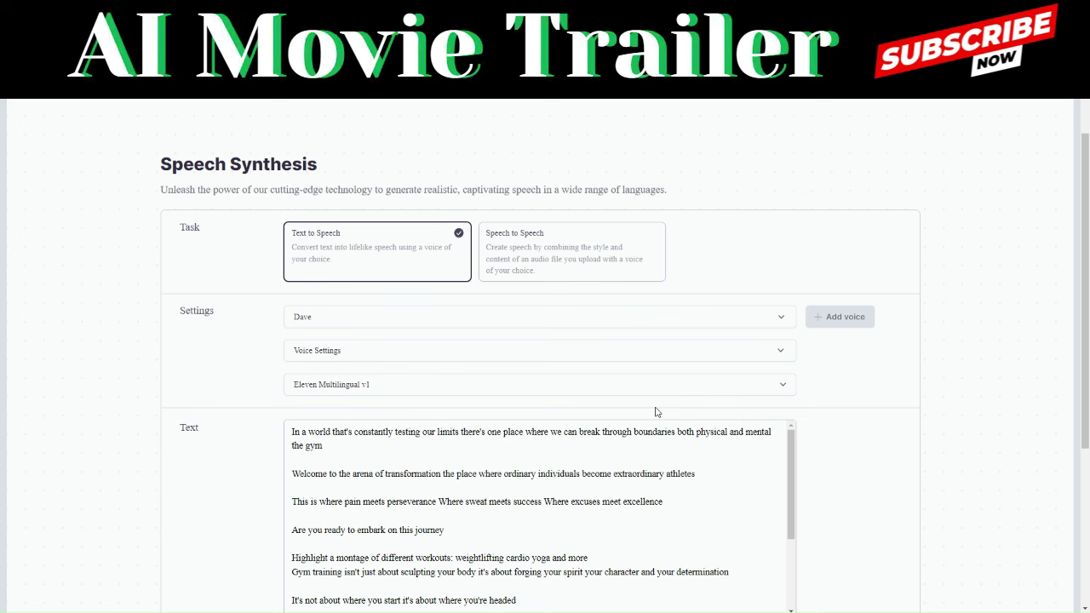
scroll(657, 412, down, 3)
scroll(650, 355, up, 2)
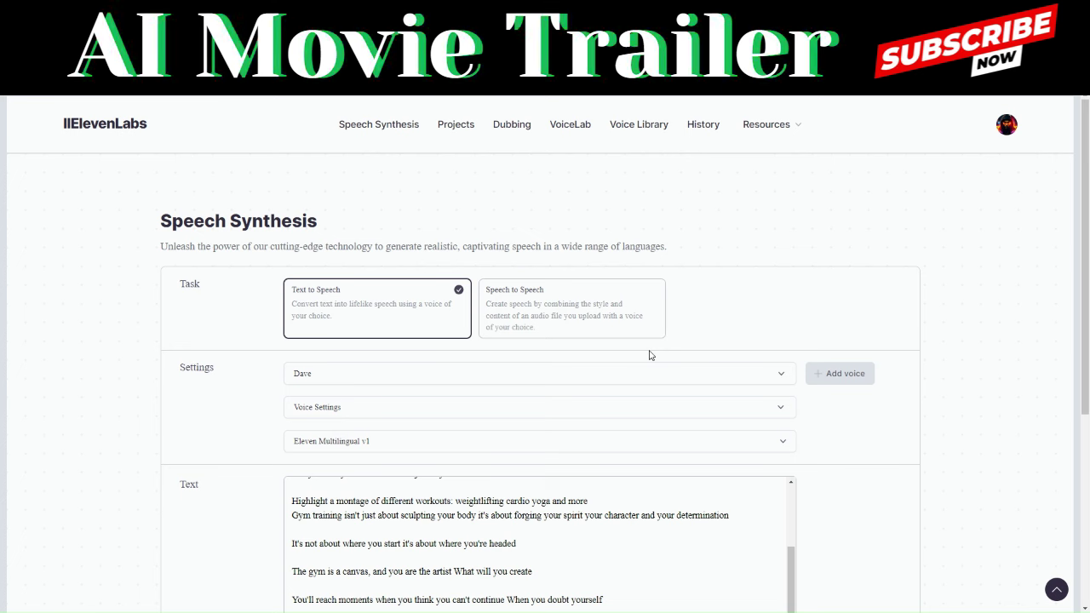
Try VoiceLab's Voice Design with a Male, Middle Aged, American voice, then close it
click(566, 128)
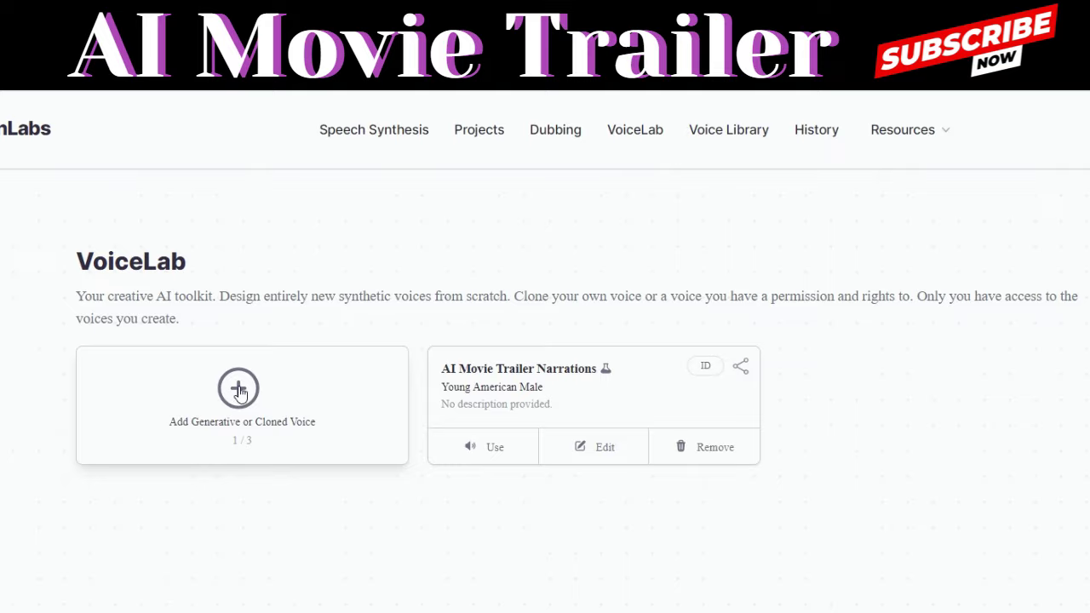
click(239, 390)
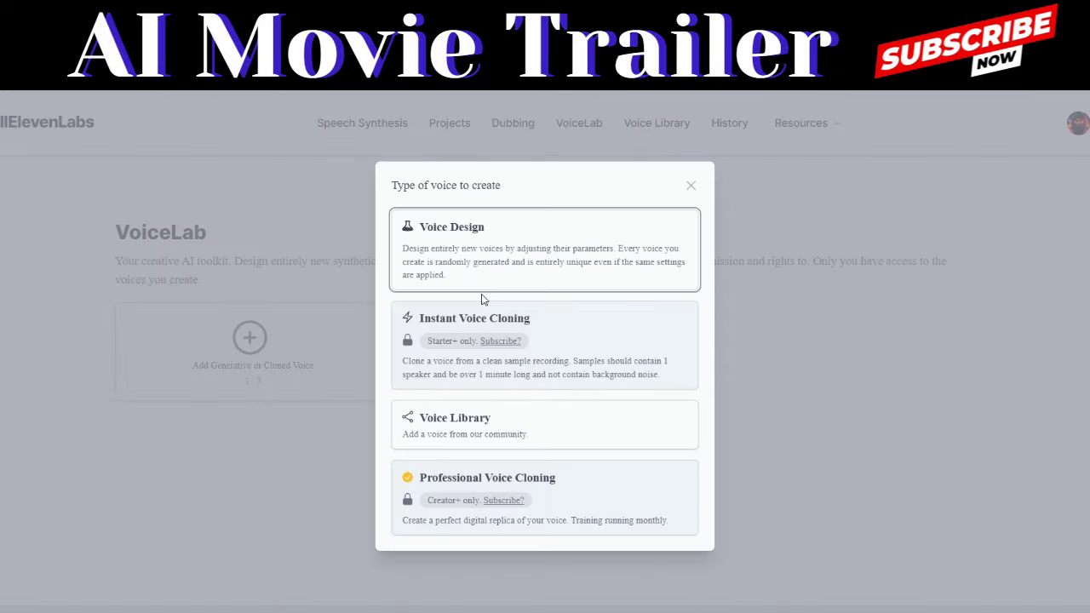
click(480, 271)
click(450, 179)
click(443, 223)
click(462, 239)
click(458, 283)
click(450, 292)
click(471, 419)
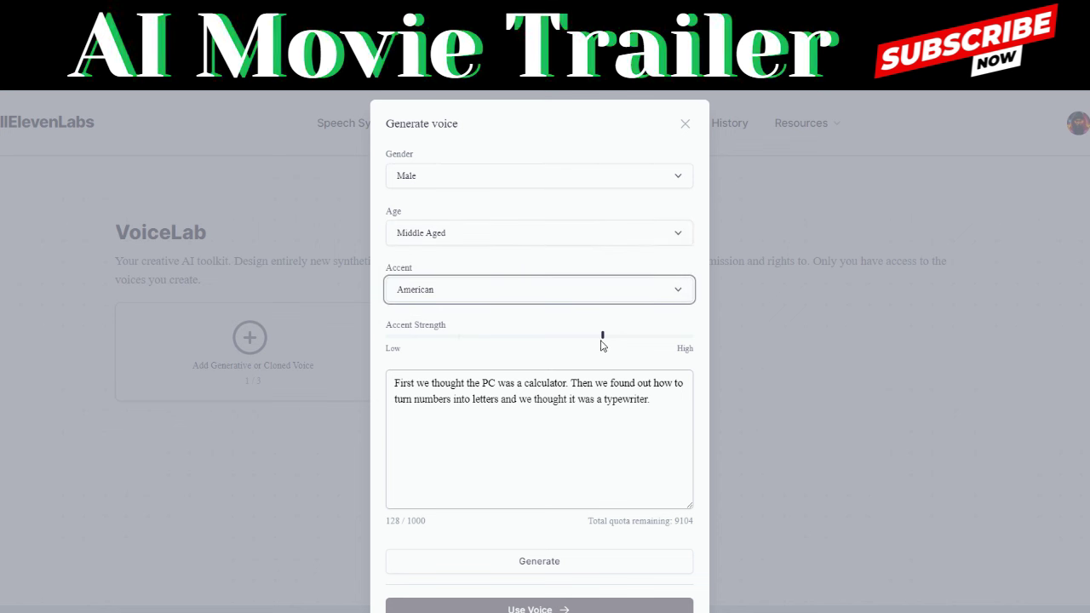
click(545, 561)
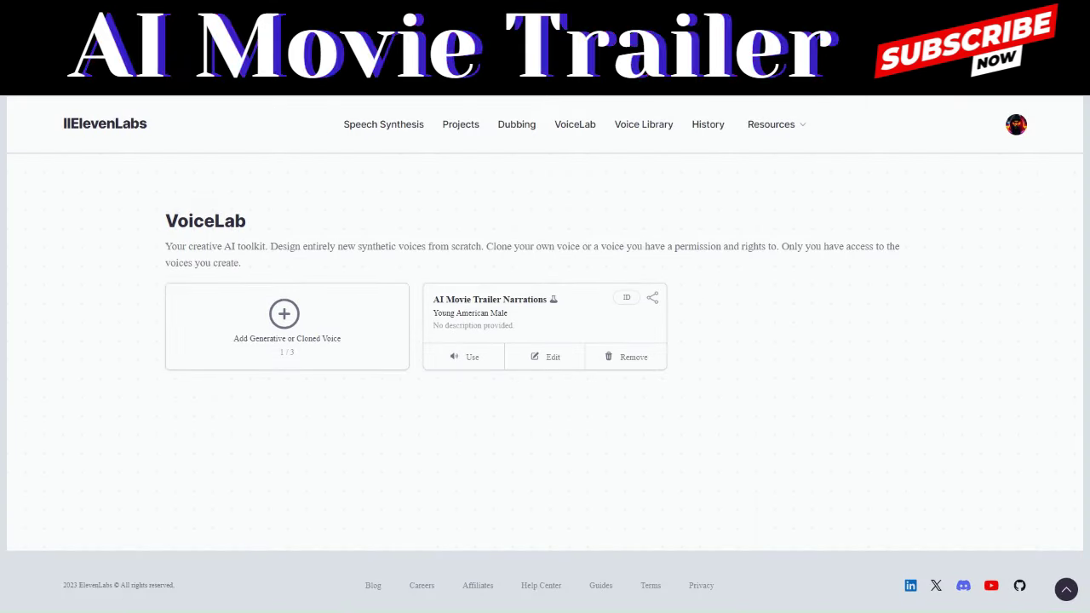
Choose the AI Movie Trailer Narrations voice in Speech Synthesis
click(403, 132)
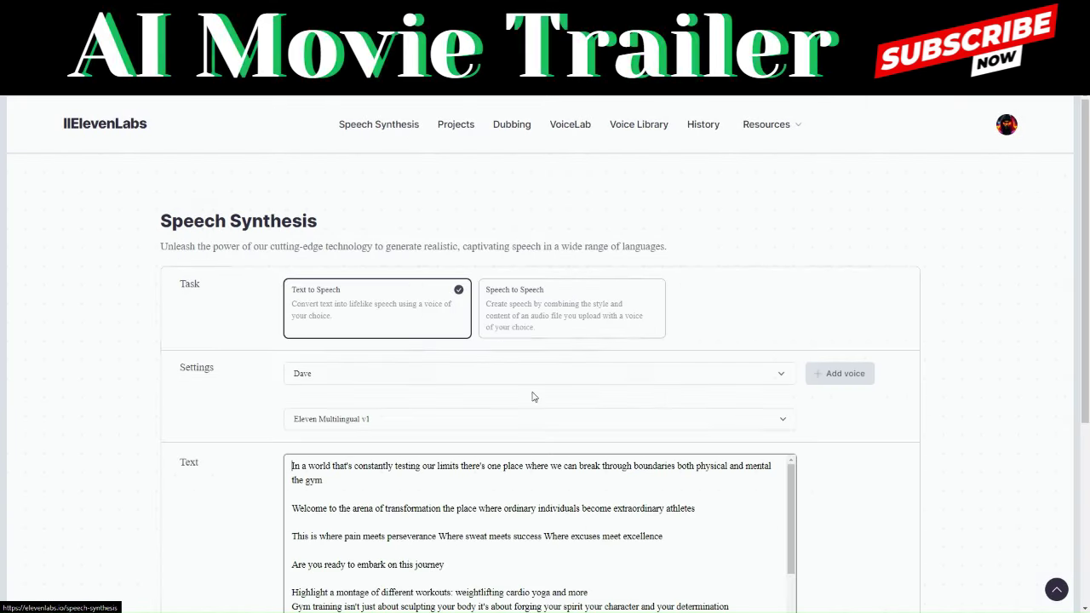
scroll(533, 393, down, 1)
click(506, 327)
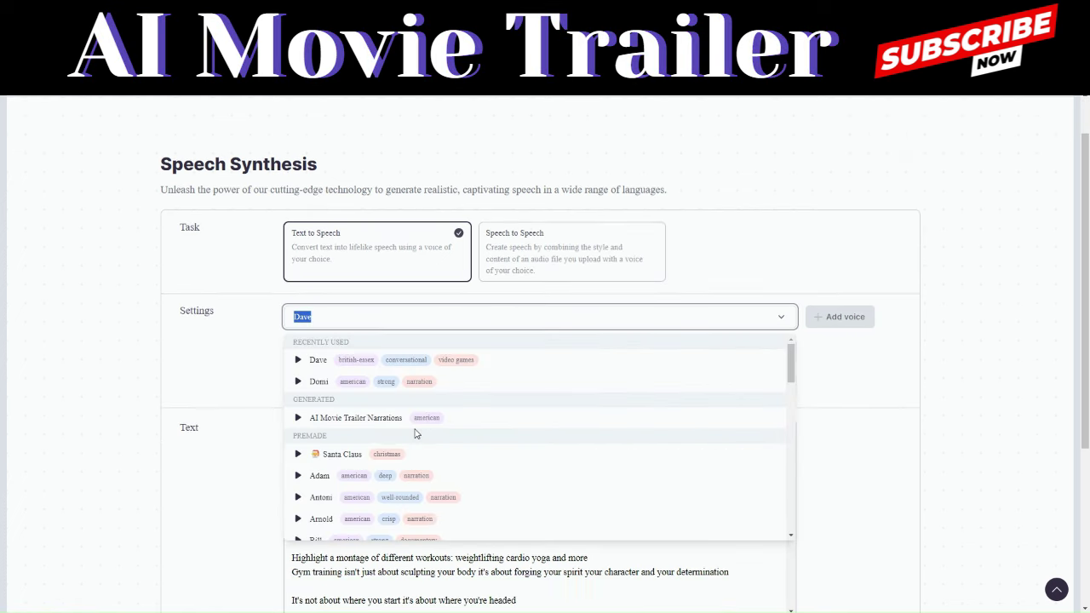
click(433, 416)
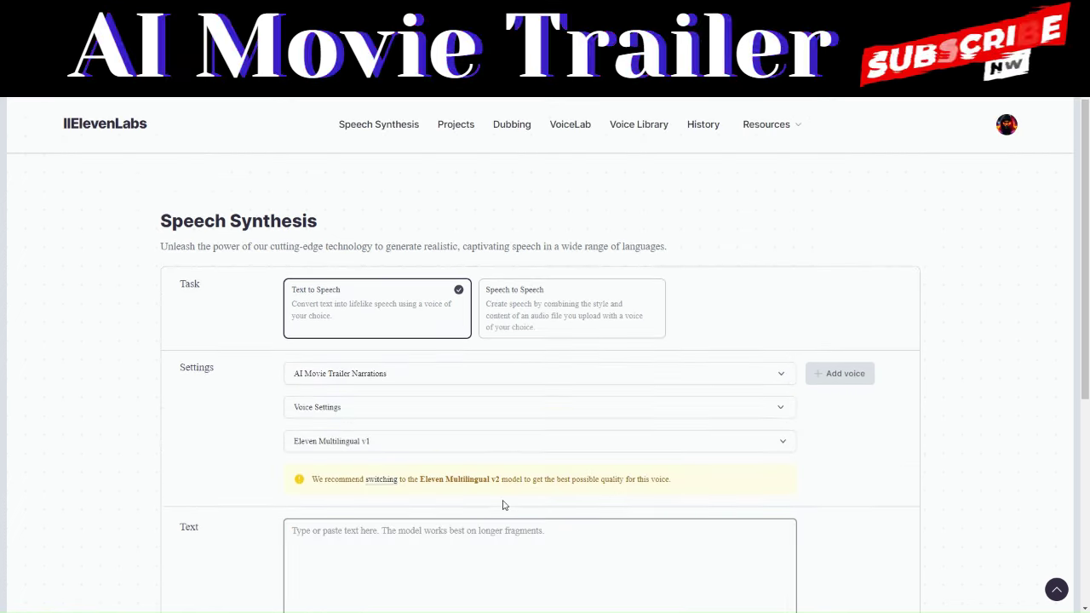
Copy the Scene 1 narration sentence from ChatGPT
scroll(504, 504, down, 1)
scroll(503, 502, down, 2)
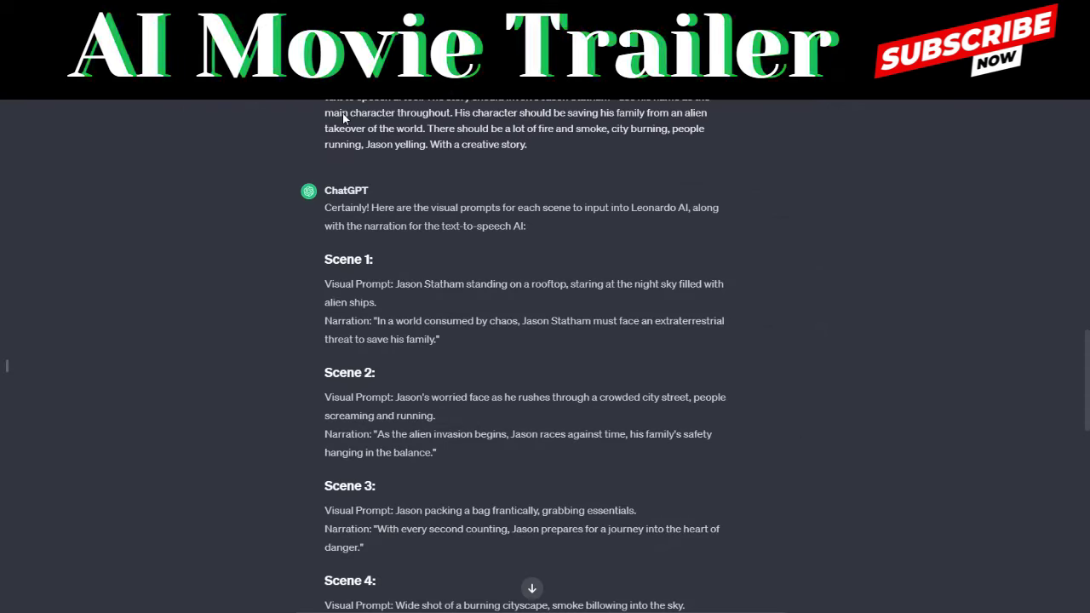
drag(377, 321, 408, 338)
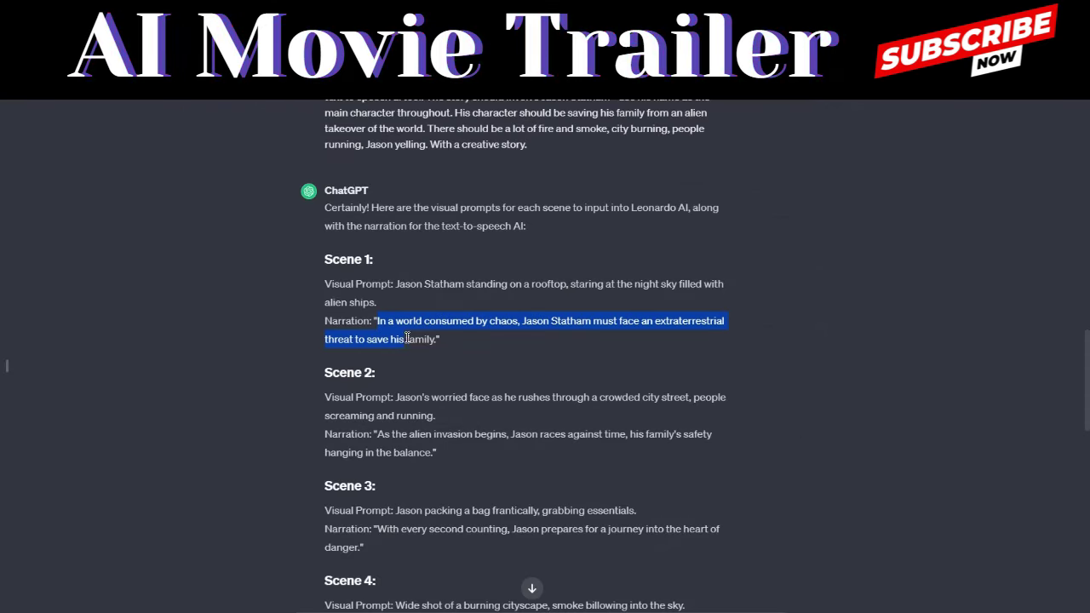
right_click(432, 341)
click(466, 349)
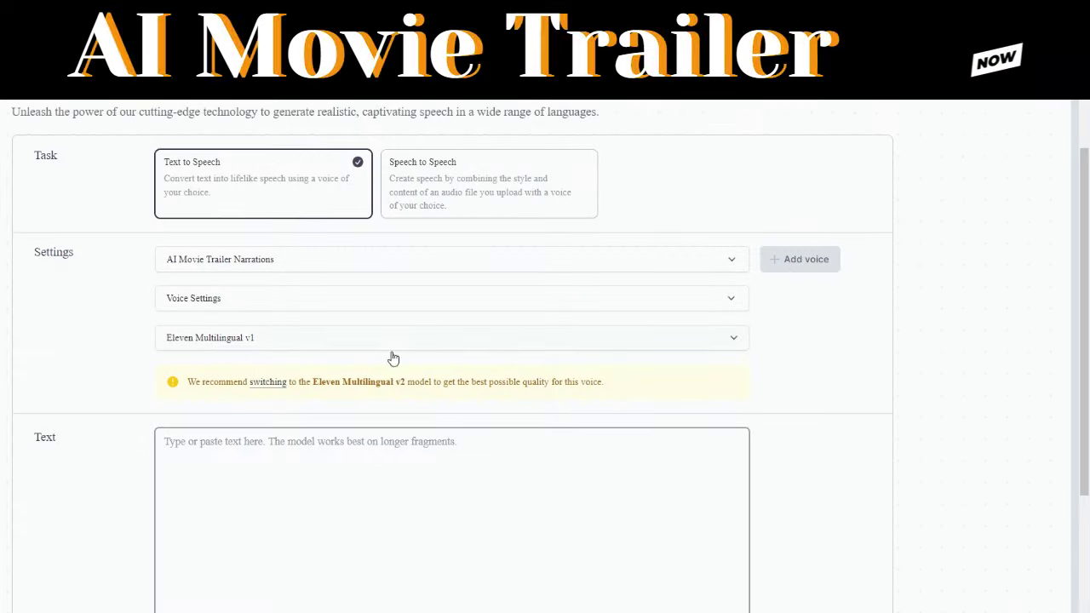
click(351, 458)
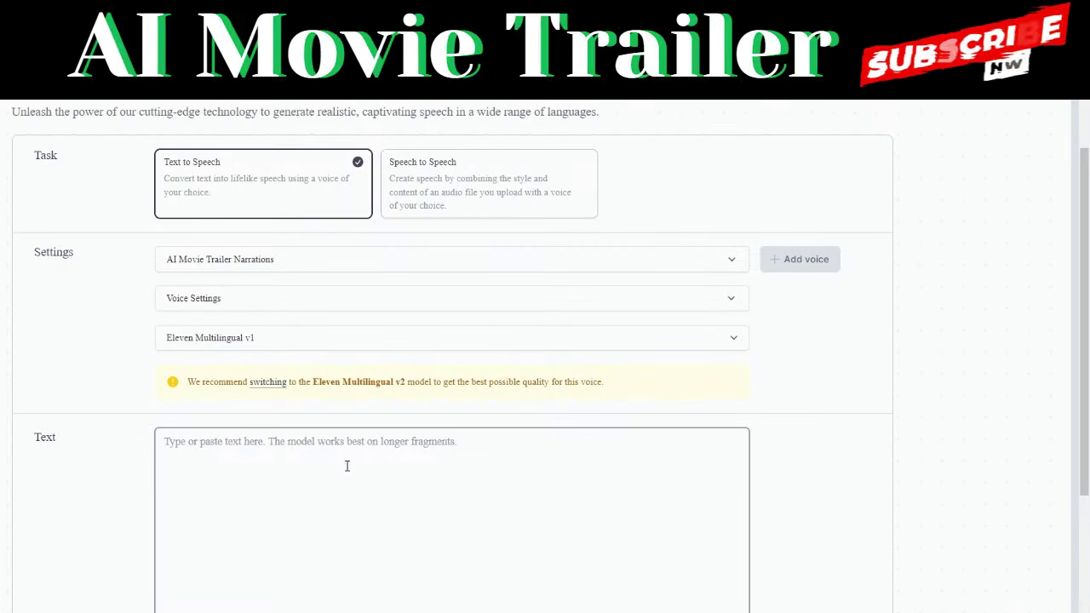
Paste the Scene 1 narration into the text box and generate its speech
right_click(353, 477)
click(391, 308)
scroll(426, 372, down, 2)
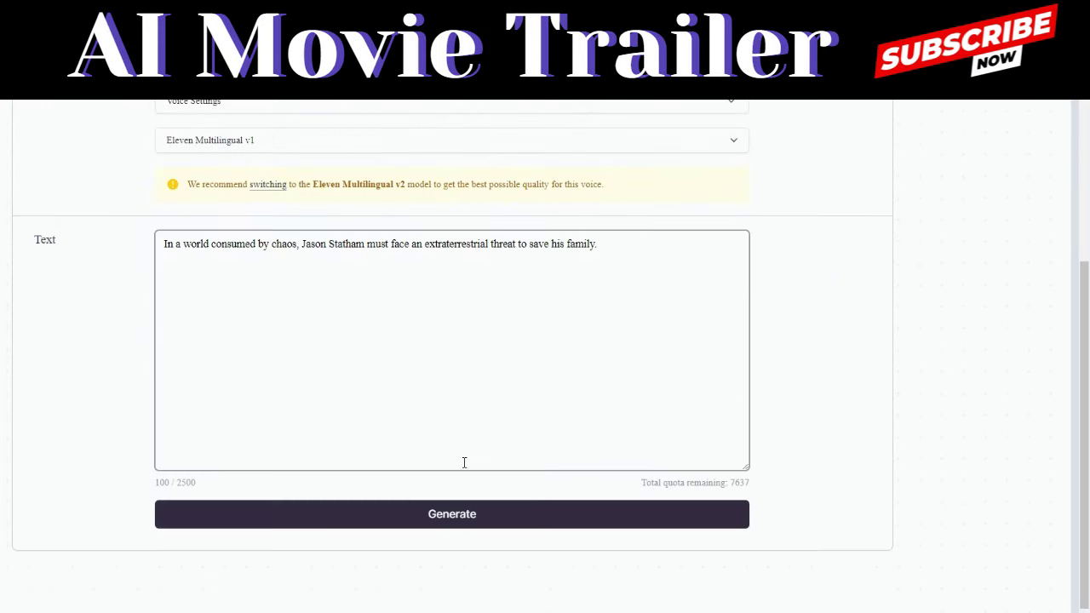
click(477, 517)
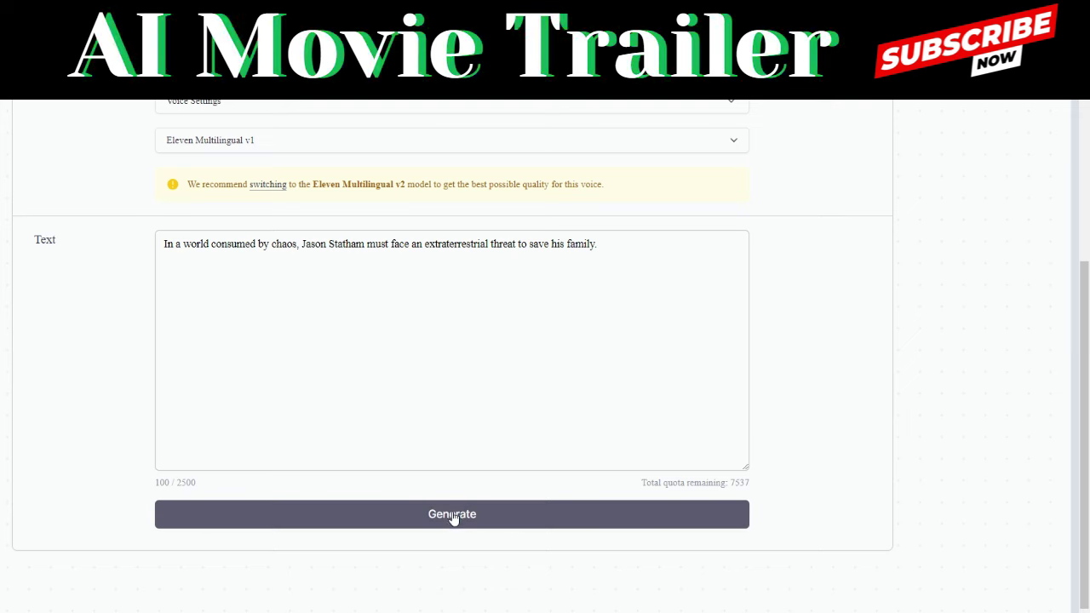
scroll(469, 519, up, 3)
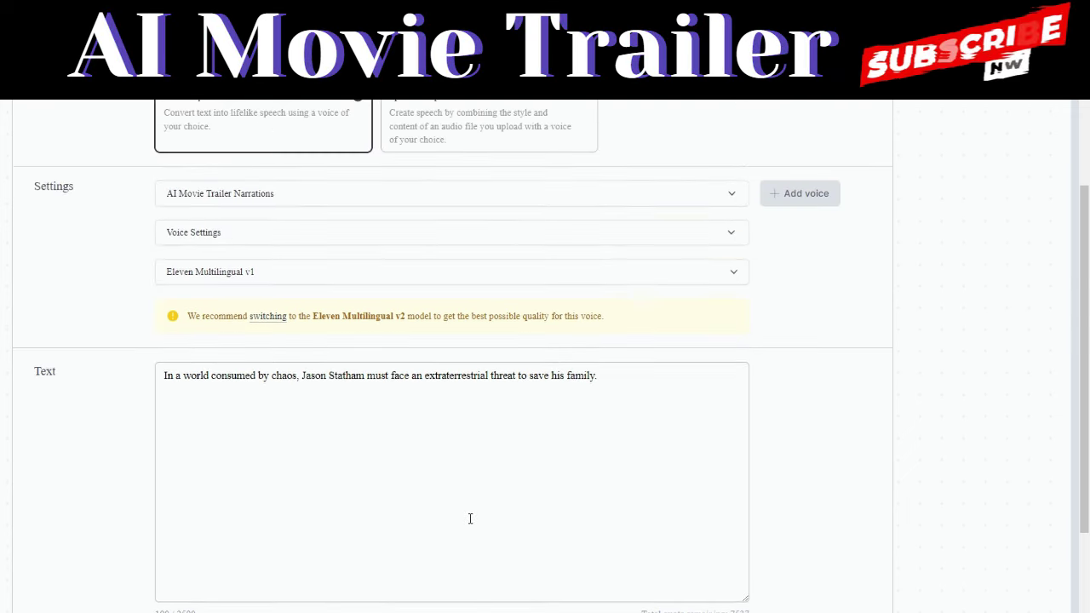
Download the newest Scene 1 sample from History and go back to Speech Synthesis
click(699, 130)
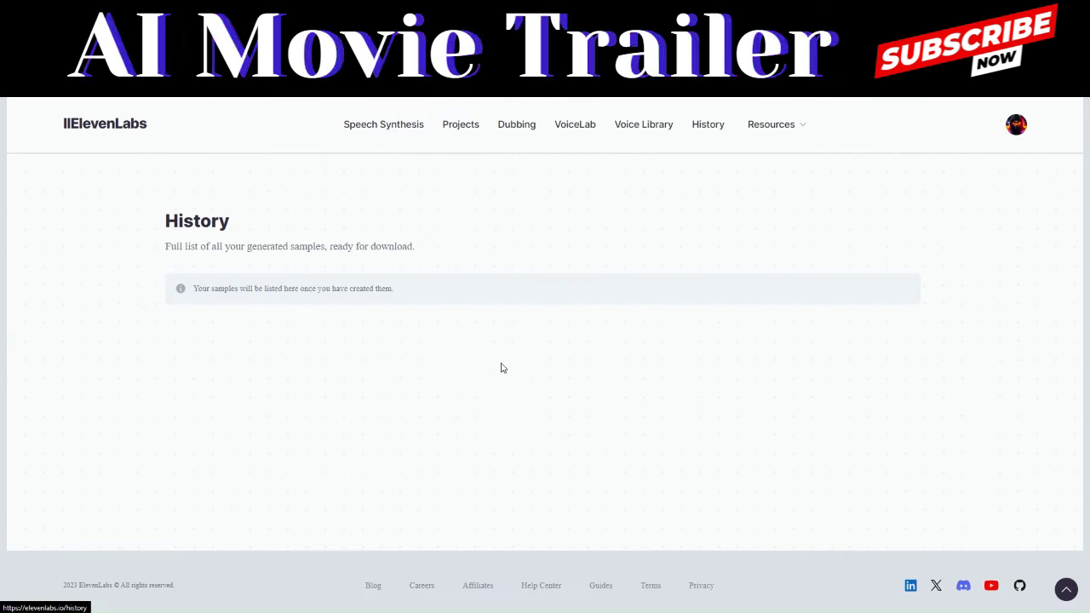
click(178, 361)
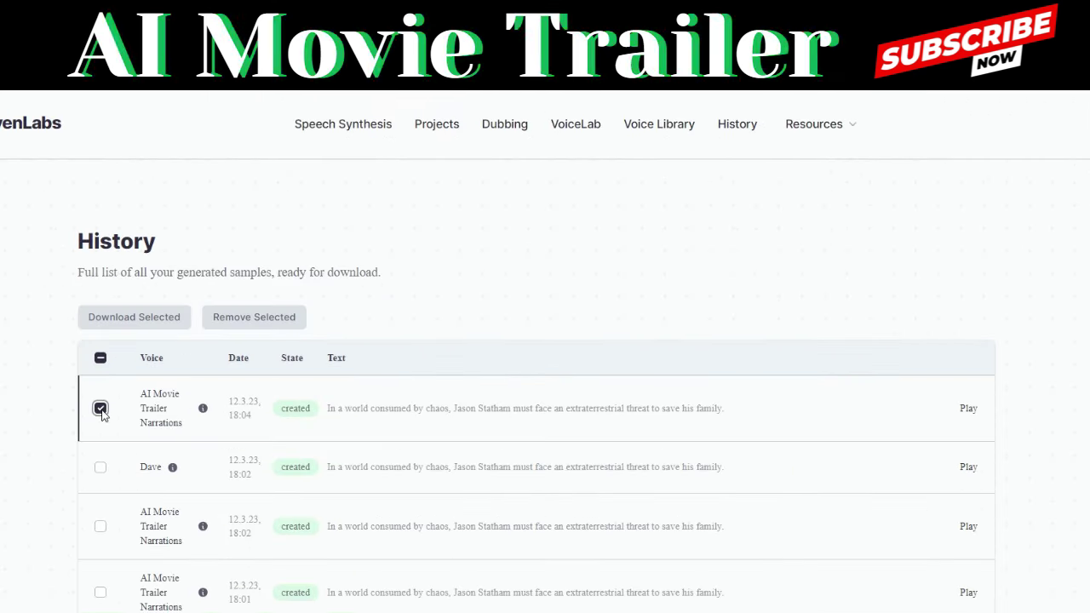
click(134, 321)
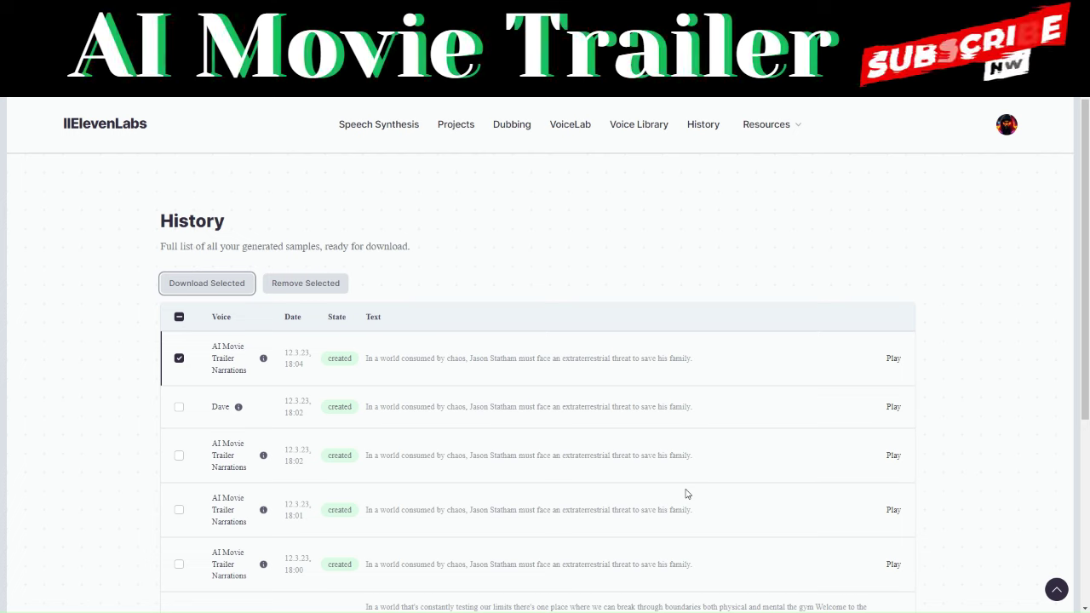
click(362, 128)
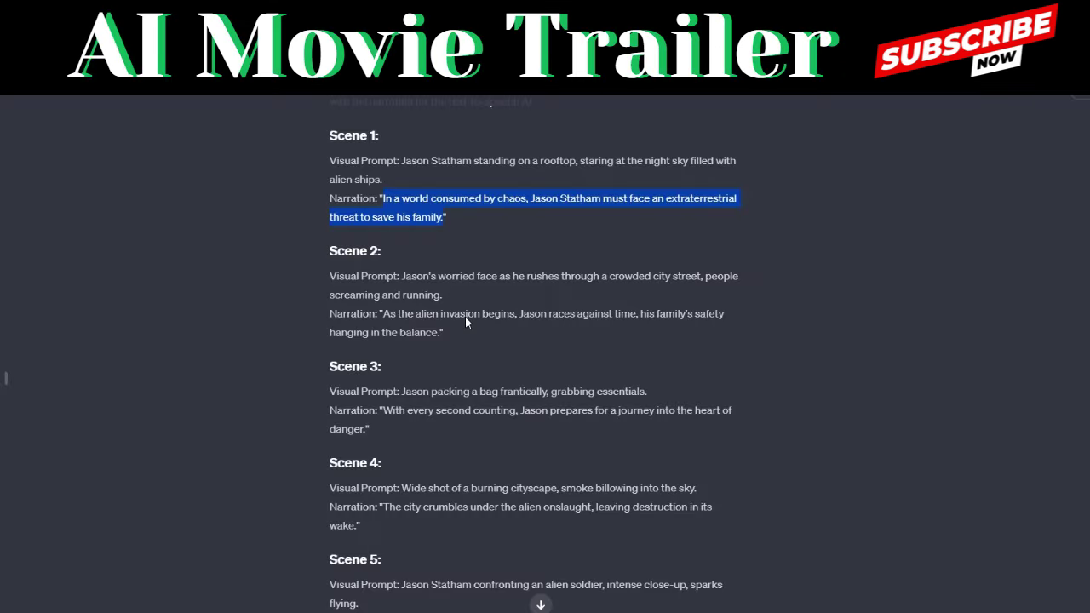
Copy the Scene 2 narration from ChatGPT
scroll(465, 317, down, 1)
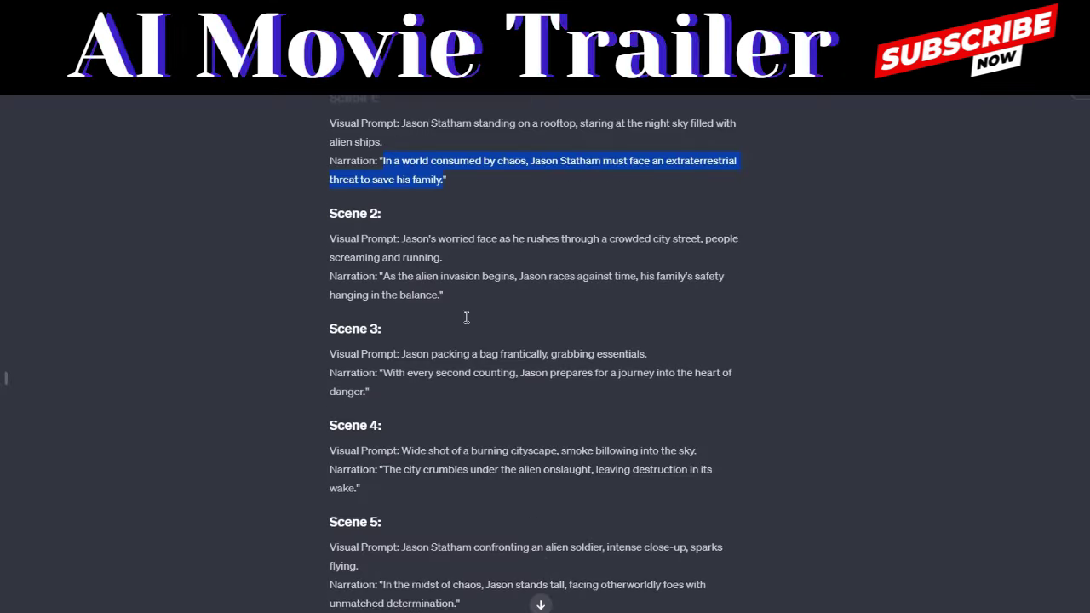
click(459, 281)
drag(382, 247, 442, 264)
right_click(442, 265)
click(460, 291)
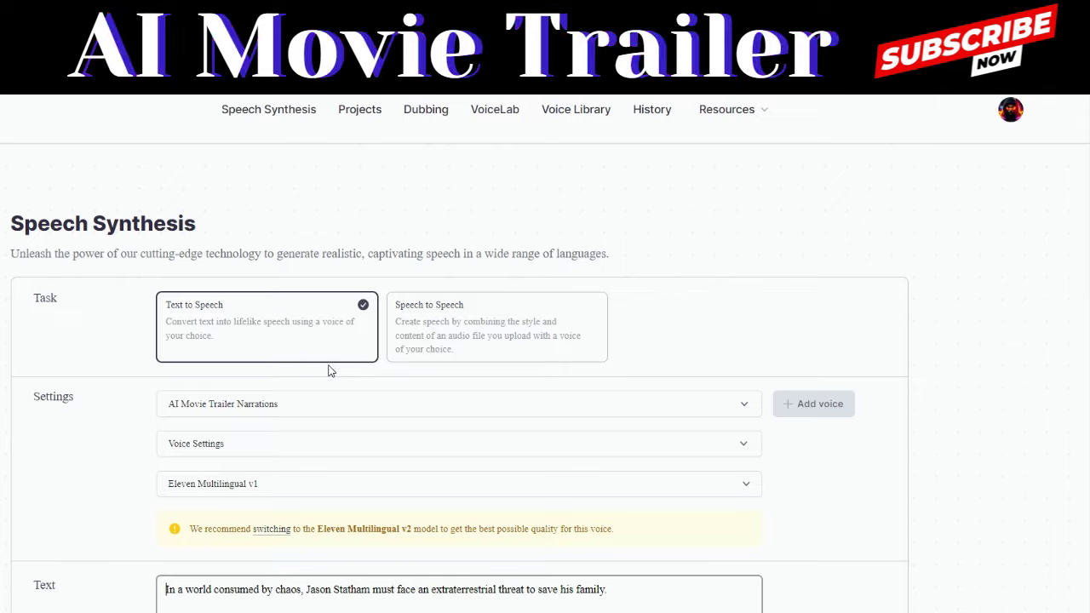
Replace the Scene 1 text with the pasted Scene 2 narration and generate its speech
scroll(332, 371, down, 3)
drag(621, 321, 218, 332)
right_click(218, 332)
click(336, 416)
click(439, 600)
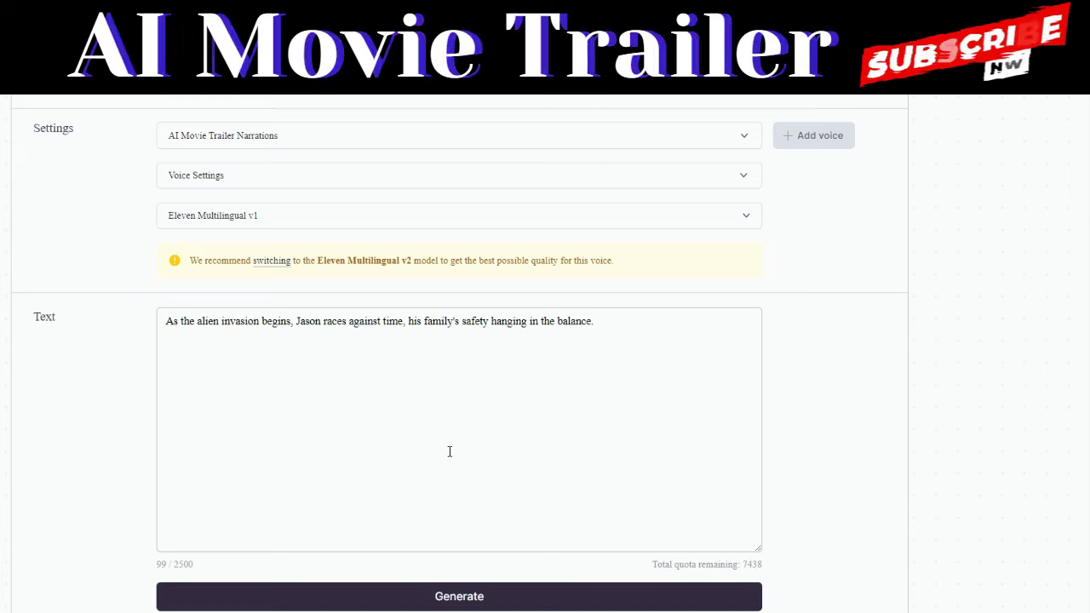
scroll(468, 600, up, 3)
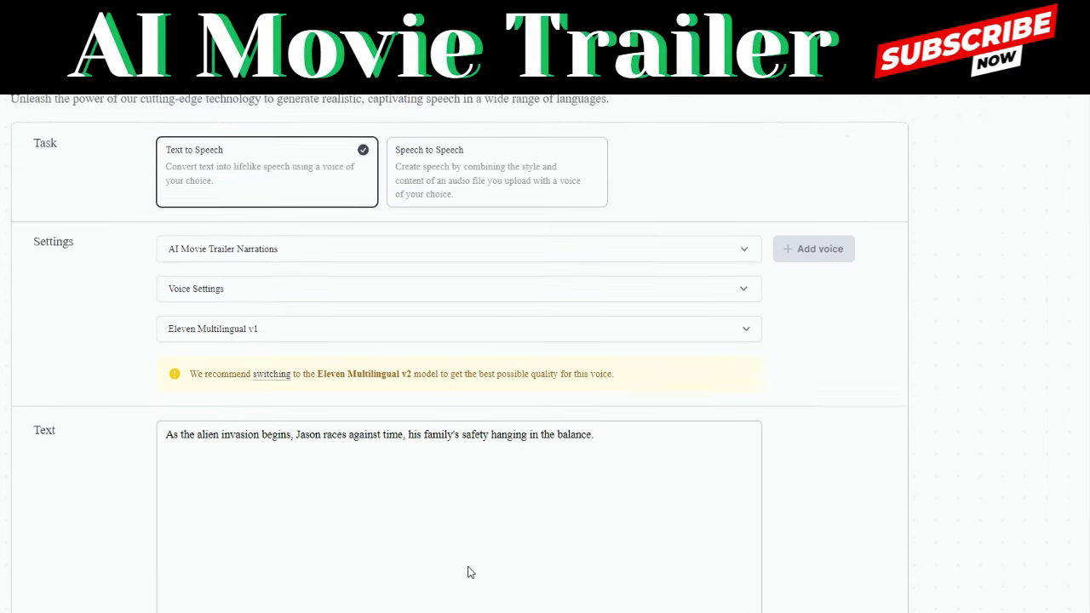
Tick the newest narration in History and download it as MP3
click(658, 111)
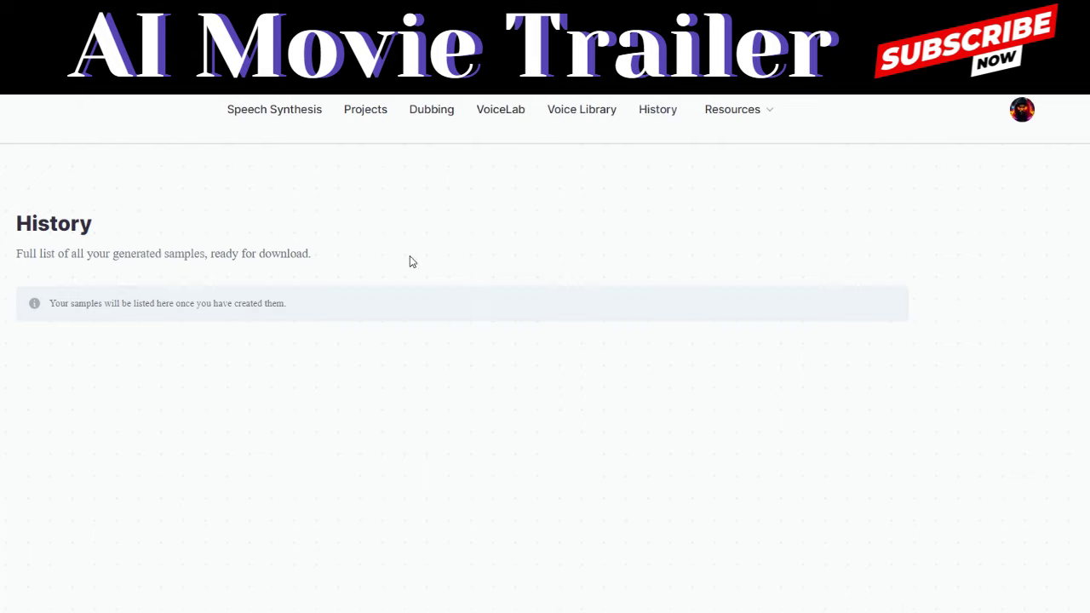
click(33, 386)
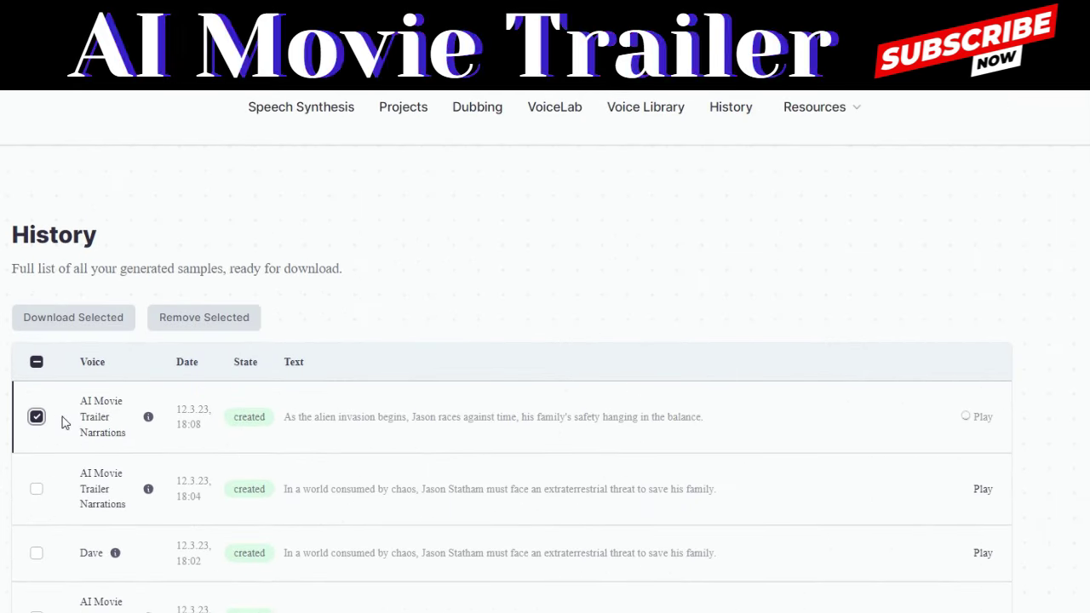
click(75, 317)
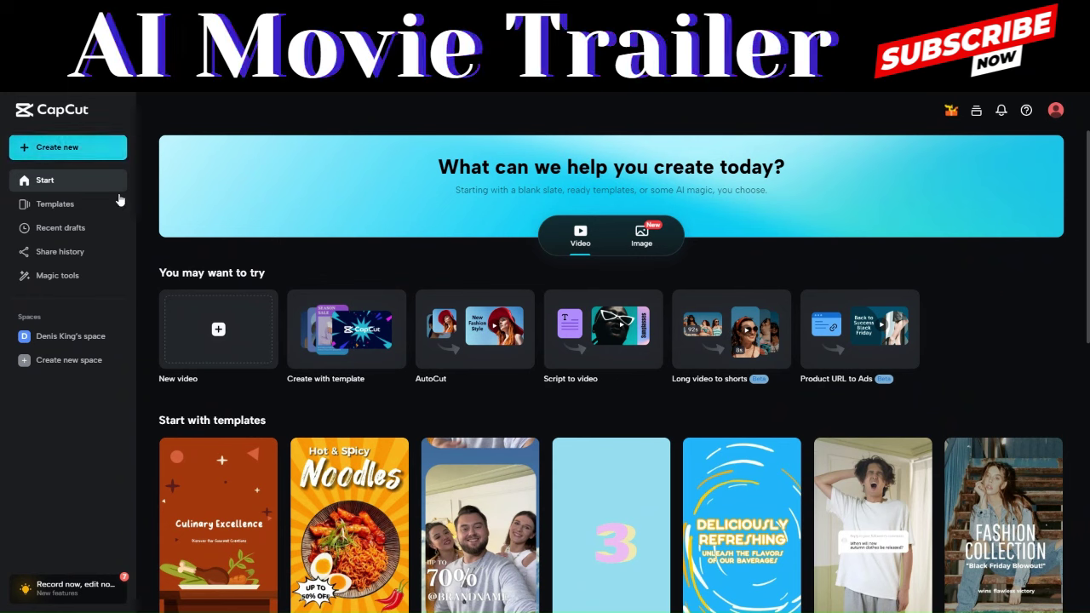
Create a new Blank canvas project and open the Movie Trailer Scenes folder for upload
click(91, 155)
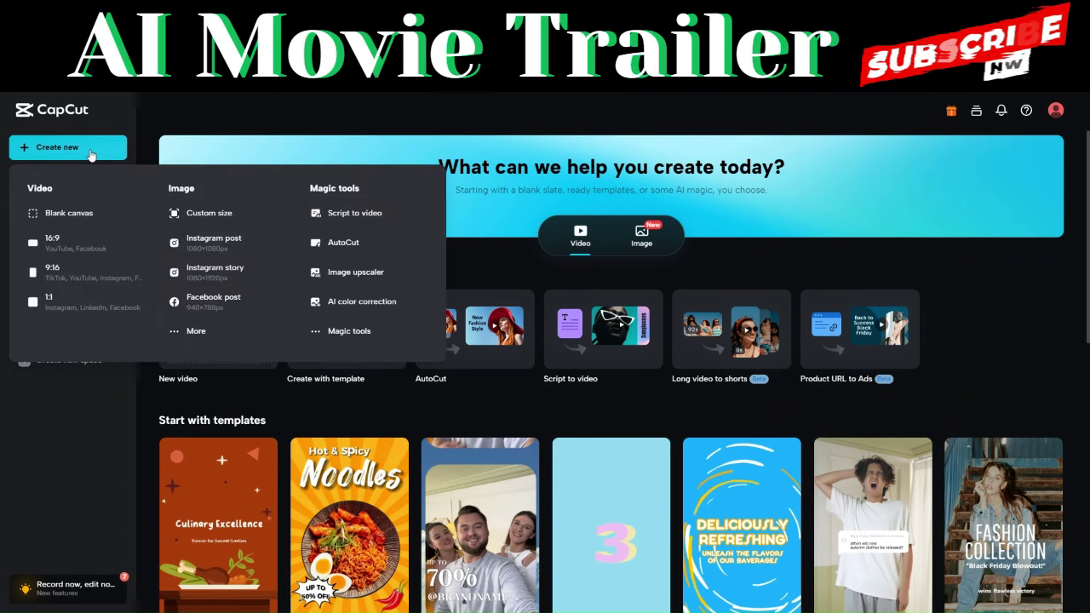
click(77, 221)
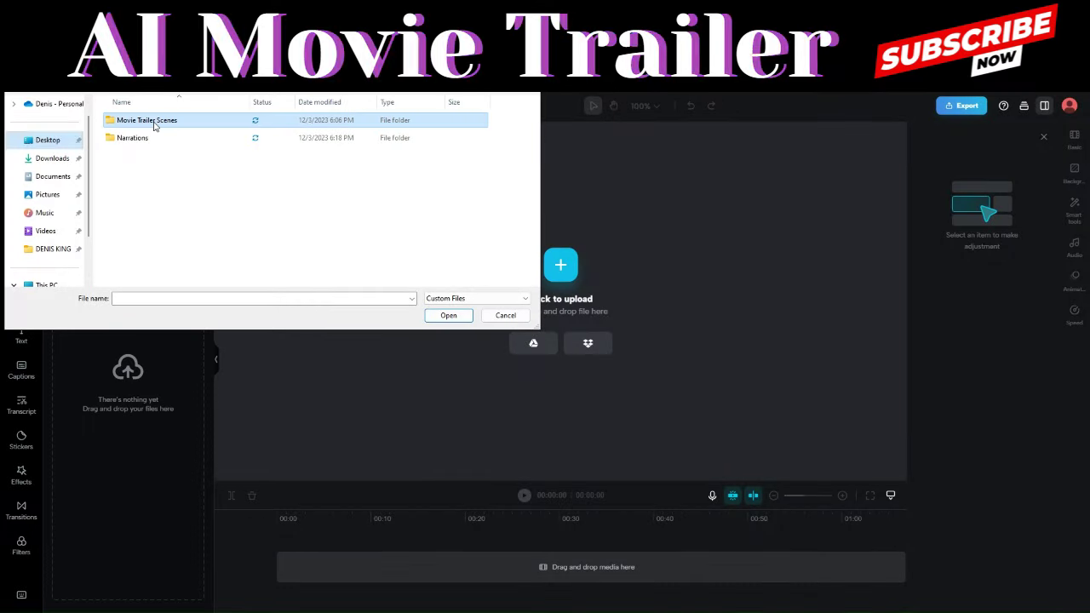
double_click(151, 127)
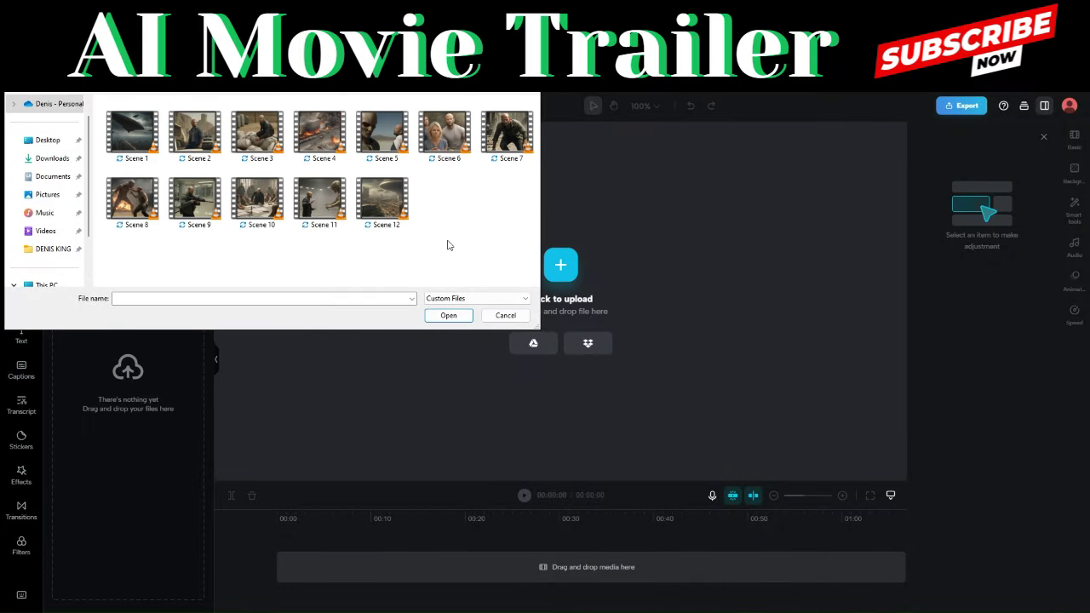
Import all twelve scene mp4 clips and all narration mp3 files into the media panel
key(ctrl+a)
click(448, 315)
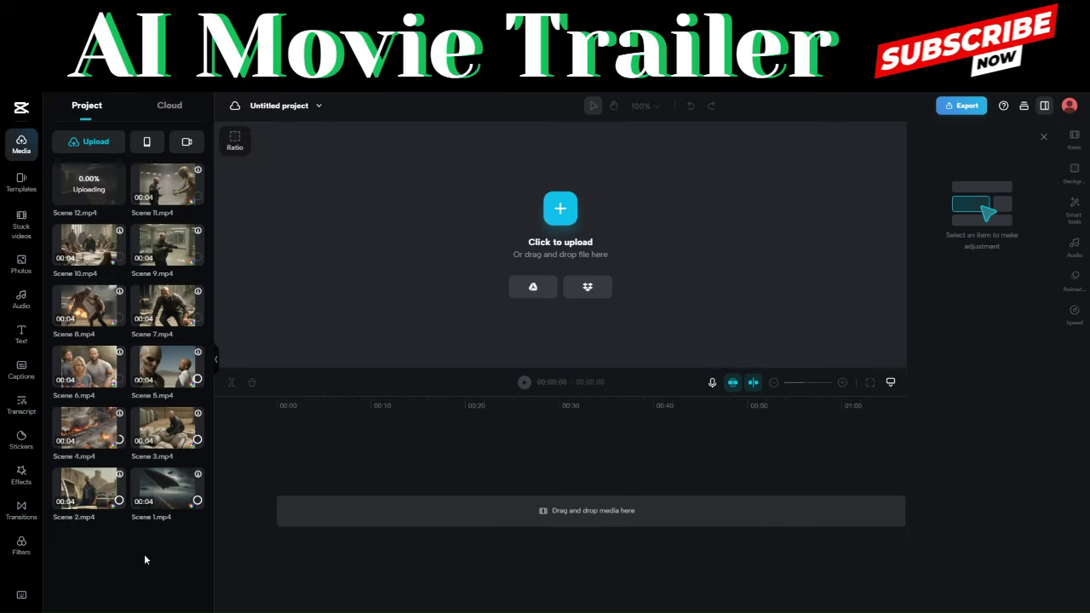
click(104, 136)
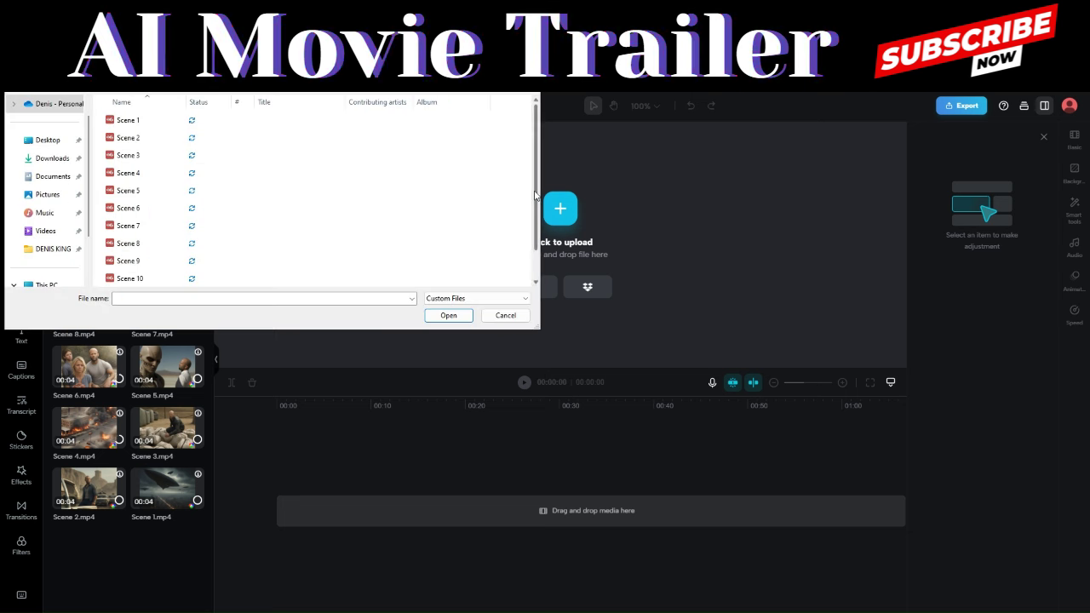
key(ctrl+a)
click(447, 315)
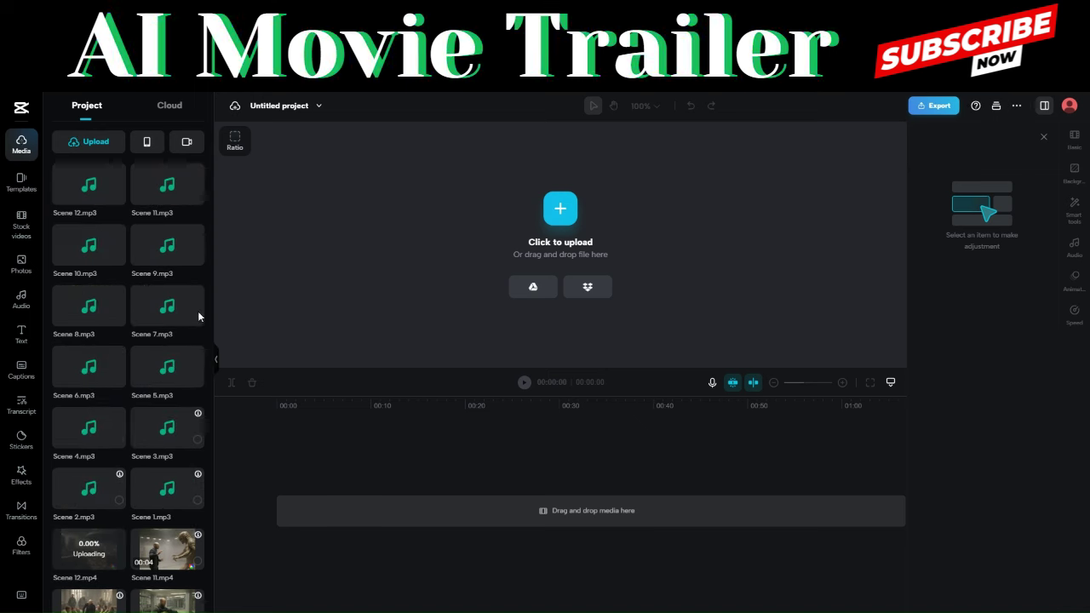
Place Scene 1.mp4 at the start of the timeline
scroll(70, 377, down, 3)
scroll(70, 377, up, 3)
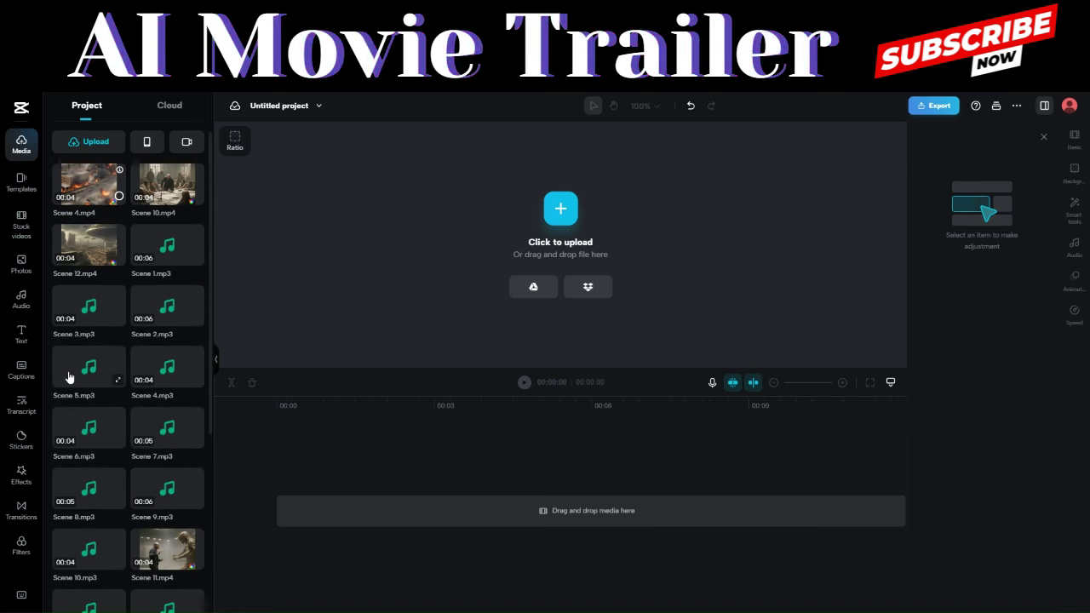
scroll(70, 377, down, 3)
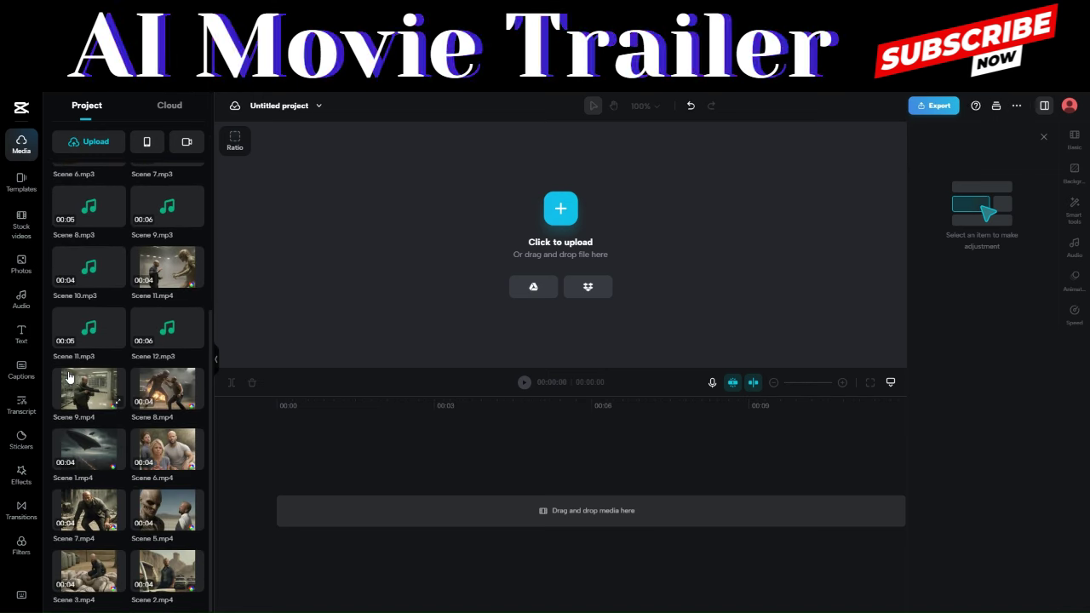
scroll(70, 377, up, 3)
scroll(72, 377, down, 3)
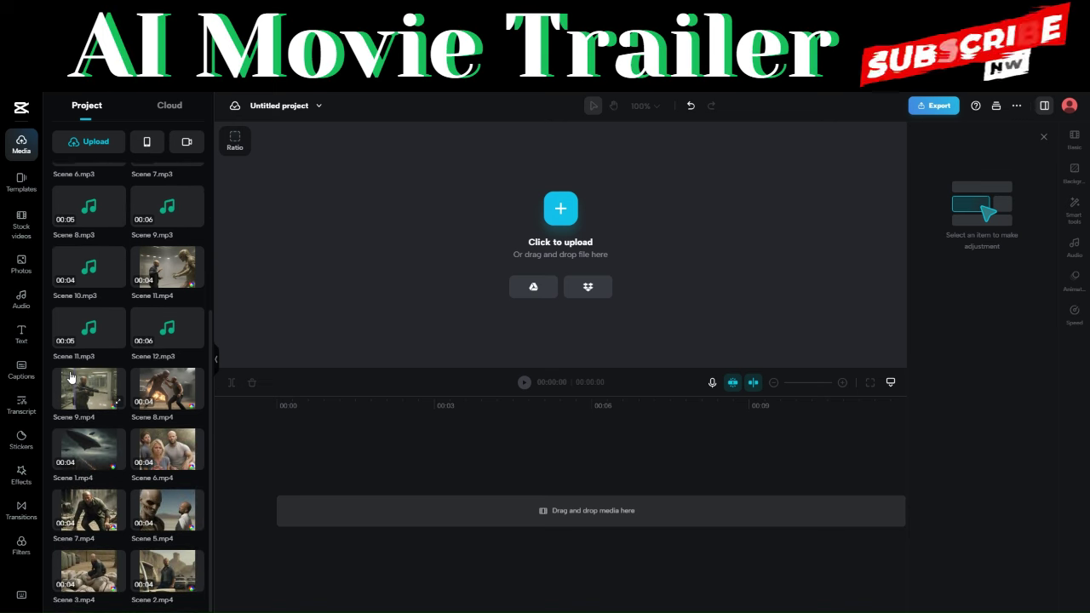
drag(88, 451, 300, 515)
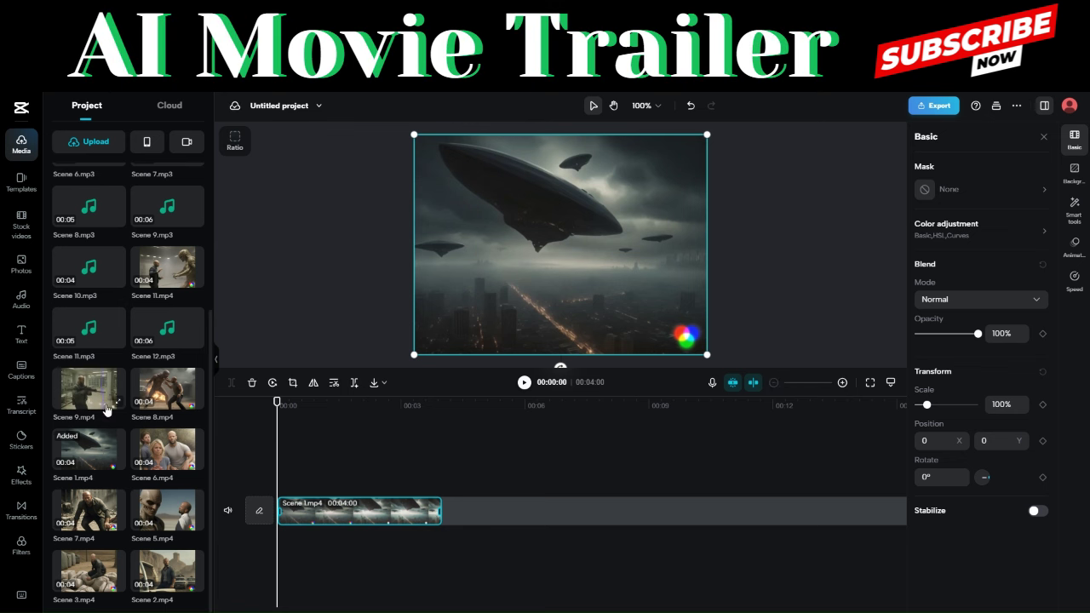
Add Scene 2 and Scene 3 clips after Scene 1, put its narration below, and play to check timing
drag(166, 570, 445, 511)
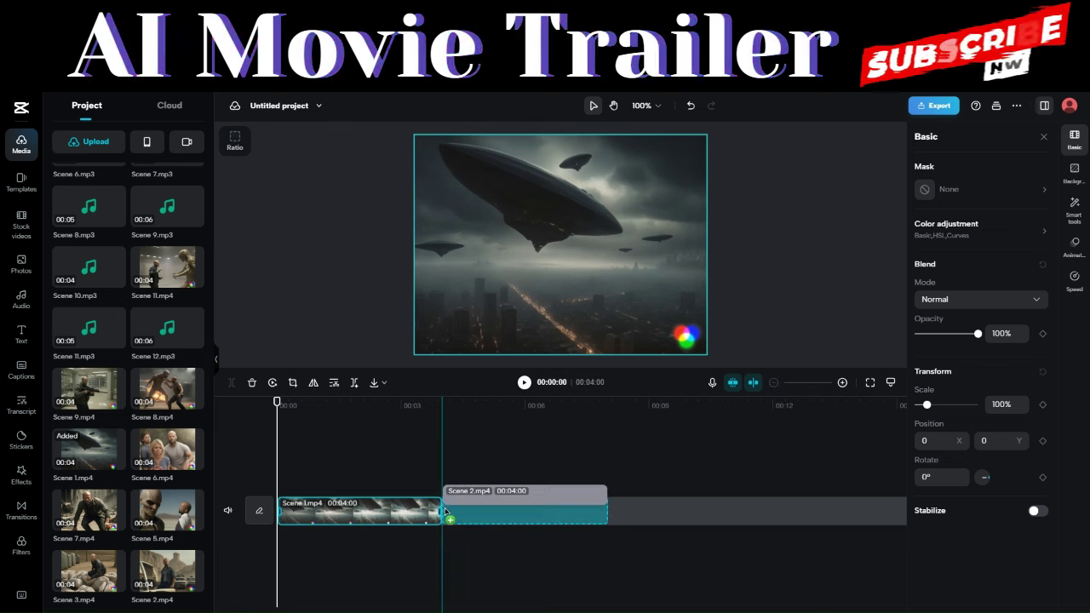
drag(89, 571, 600, 522)
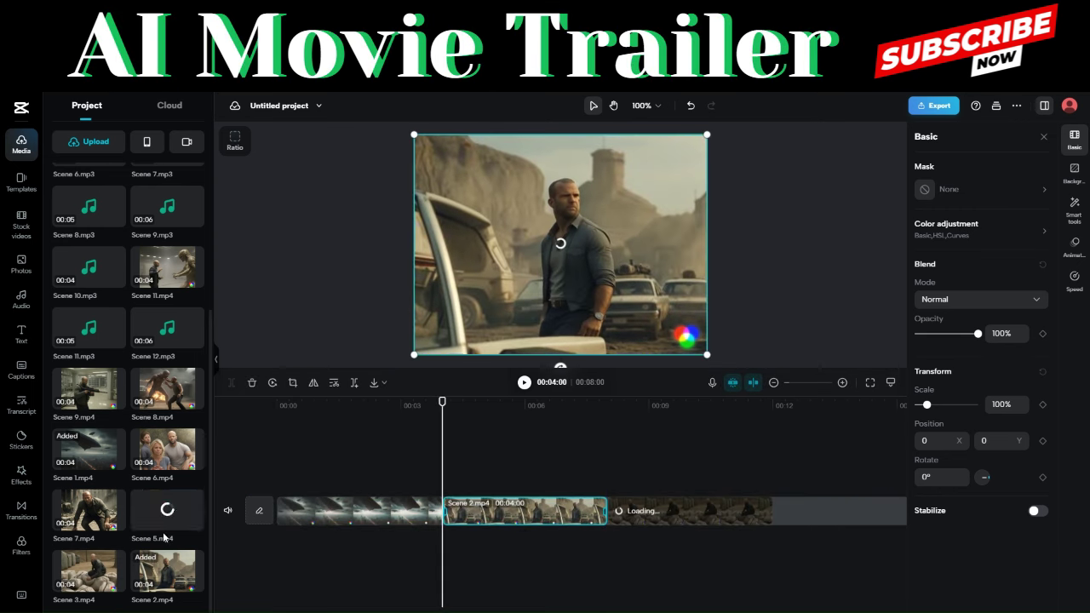
scroll(160, 471, up, 5)
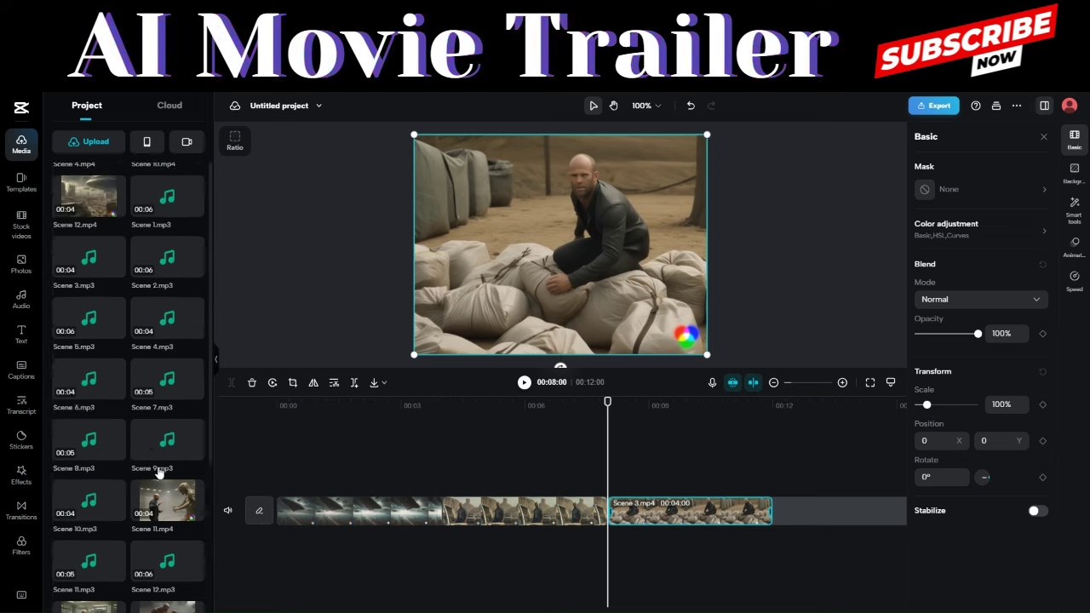
drag(167, 247, 281, 531)
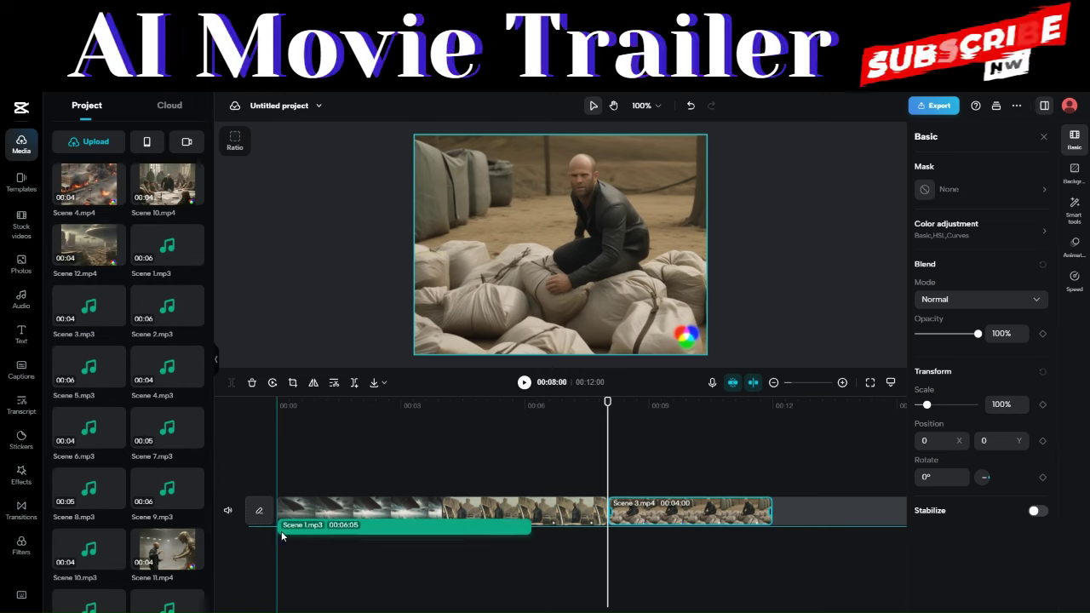
click(360, 525)
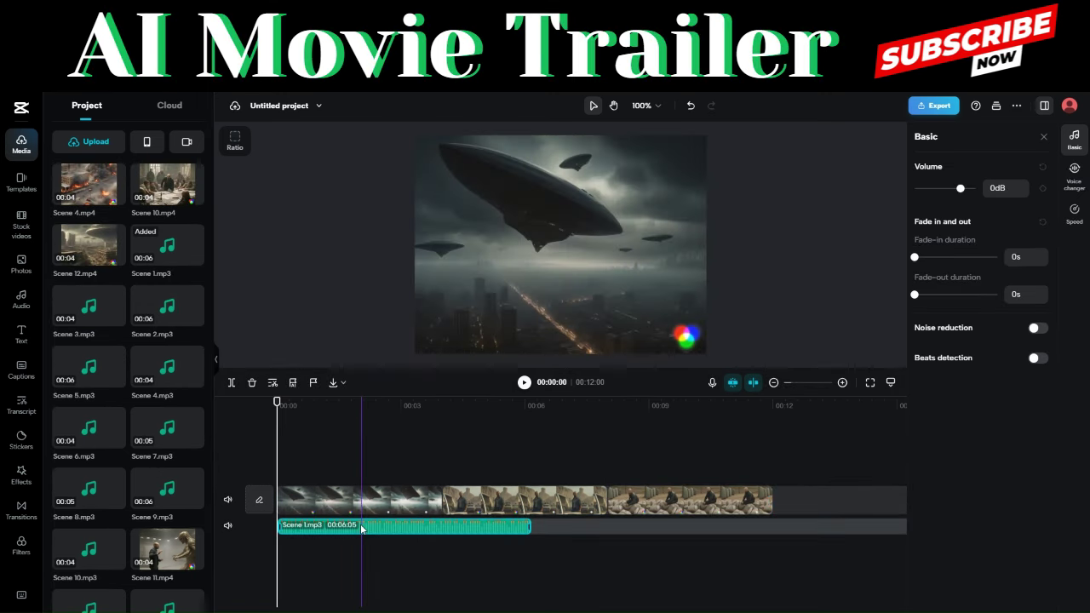
click(524, 382)
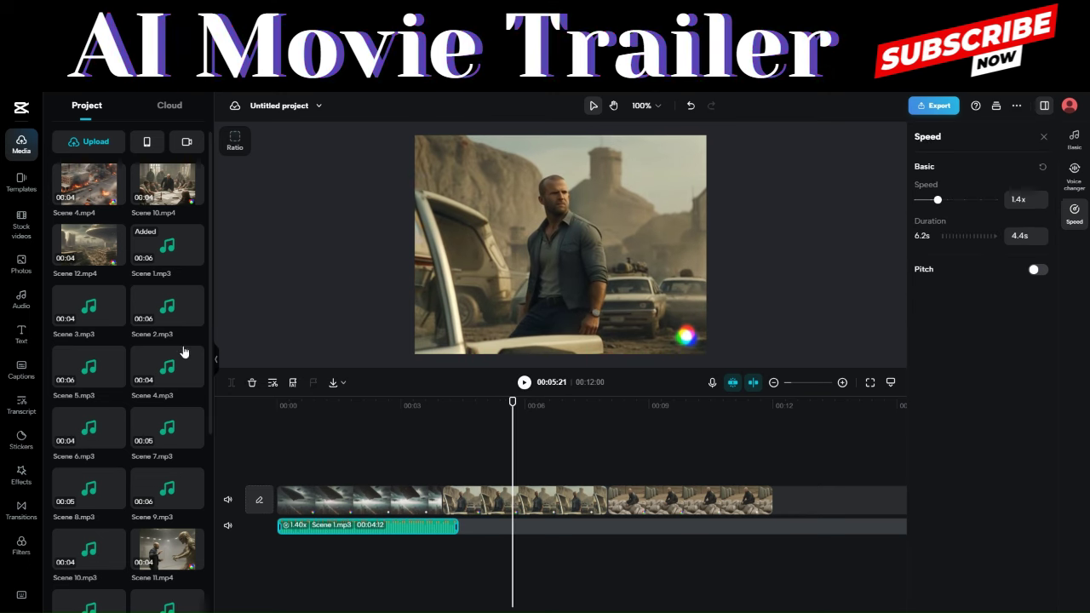
Line up the Scene 2 and Scene 3 narrations on the audio track and preview the trailer
drag(162, 309, 459, 535)
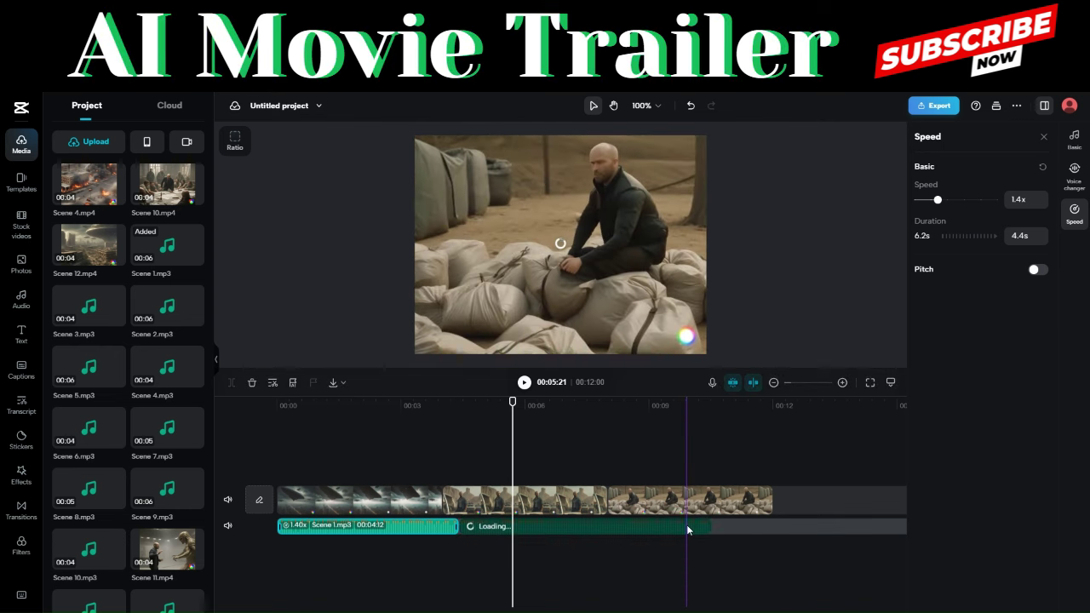
click(686, 525)
drag(100, 315, 641, 527)
click(524, 383)
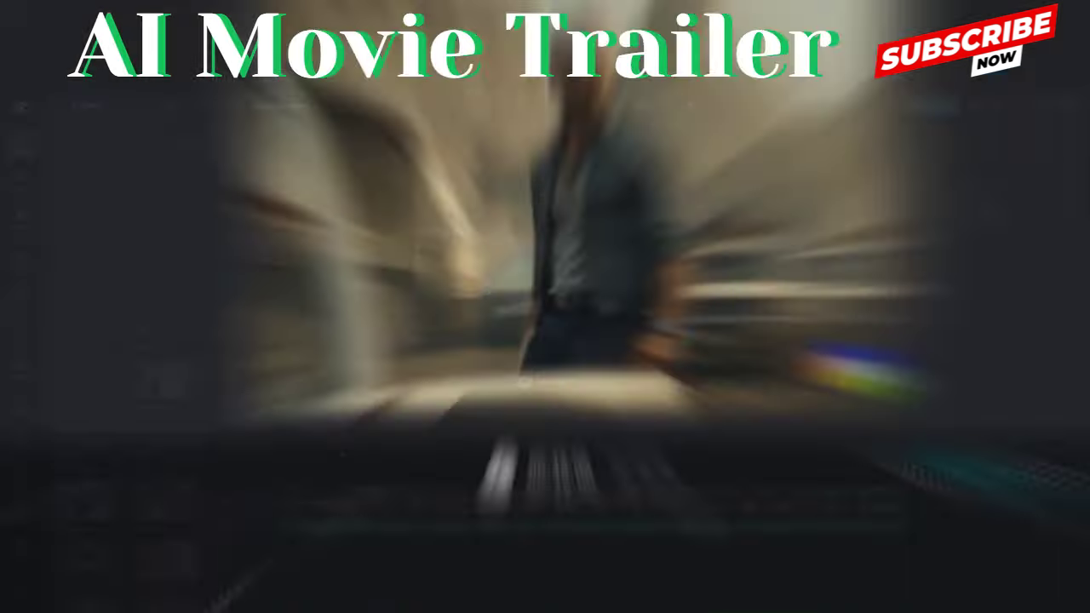
click(394, 436)
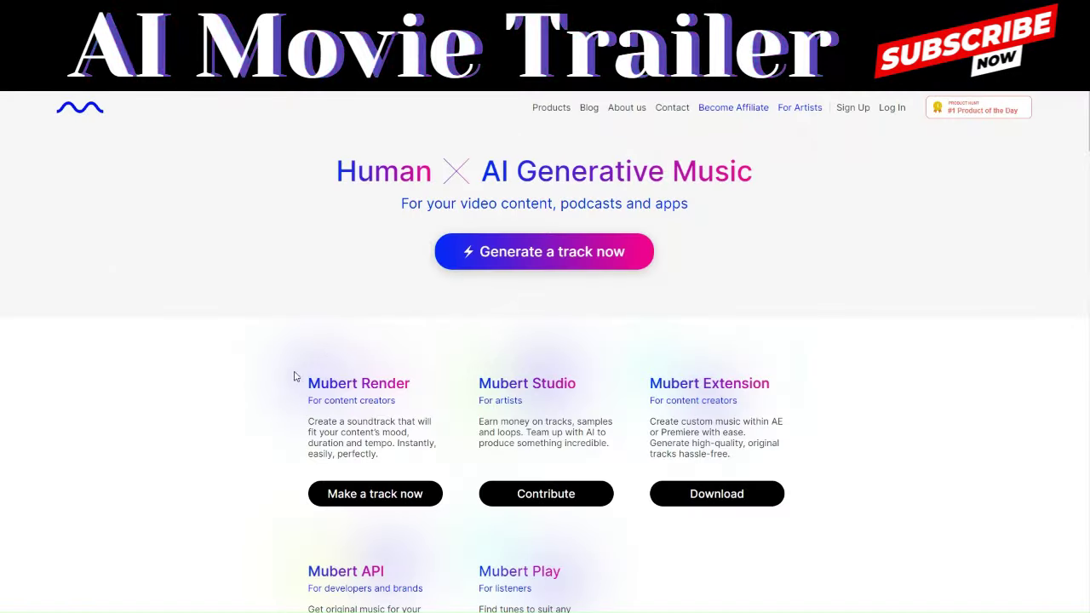
Generate and preview a Mubert Tense Dramatic mood track, then sign up free to download it
click(553, 251)
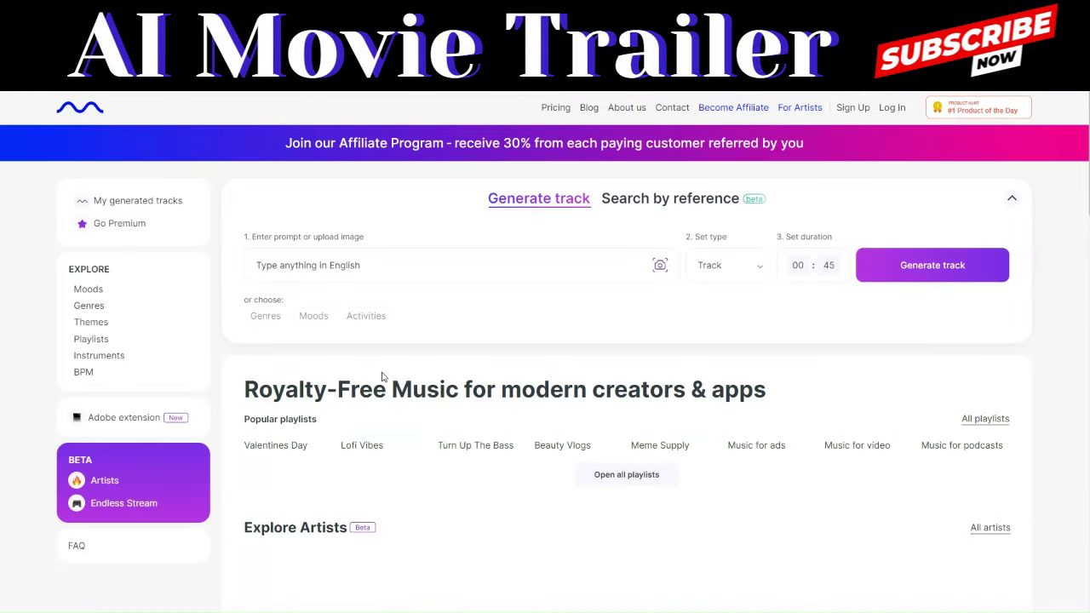
click(313, 316)
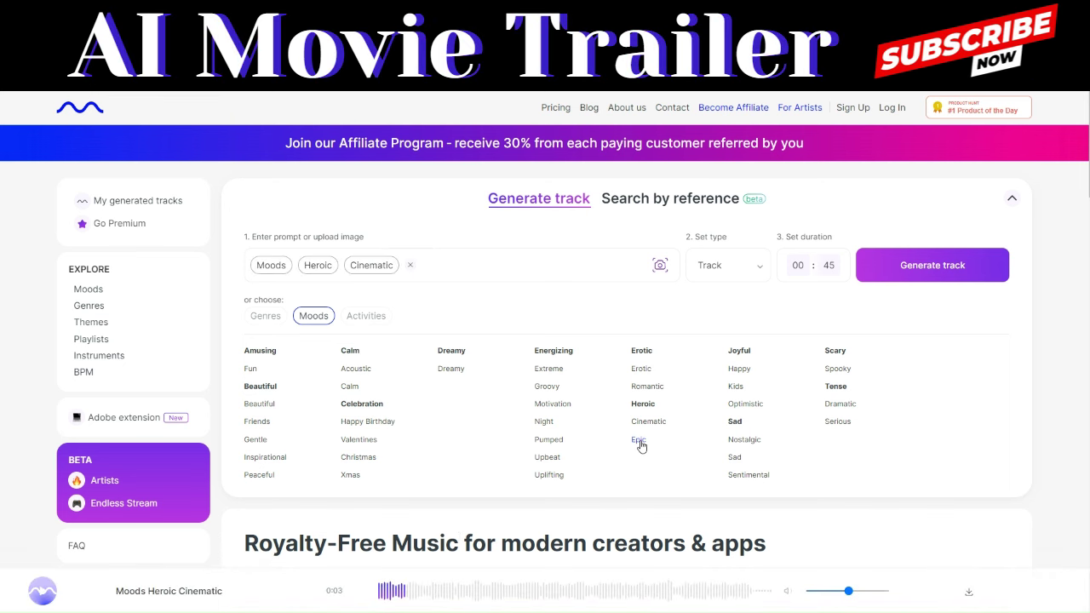
click(837, 405)
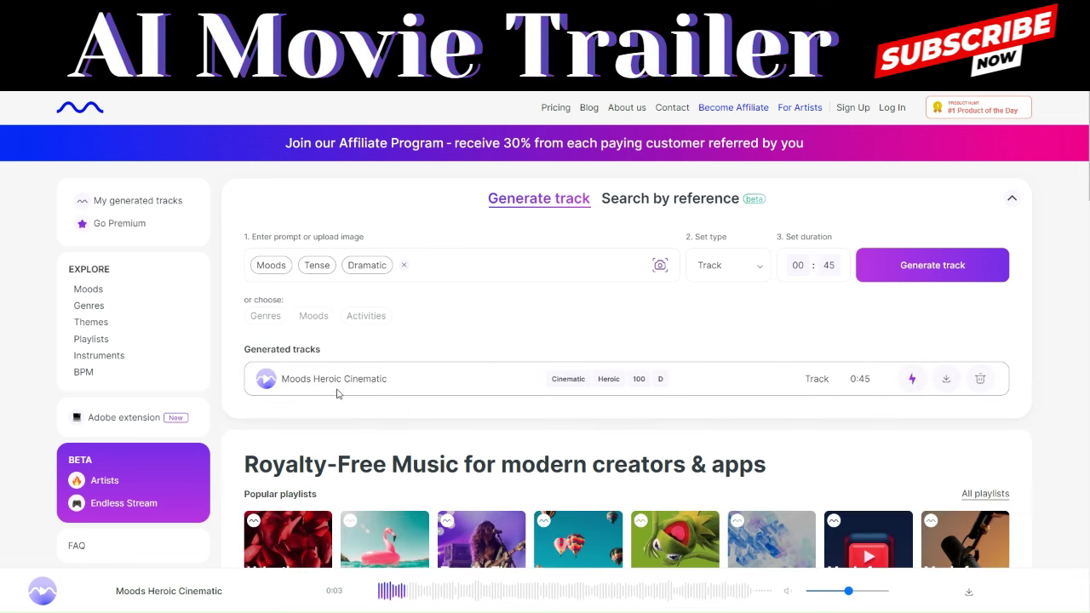
click(932, 265)
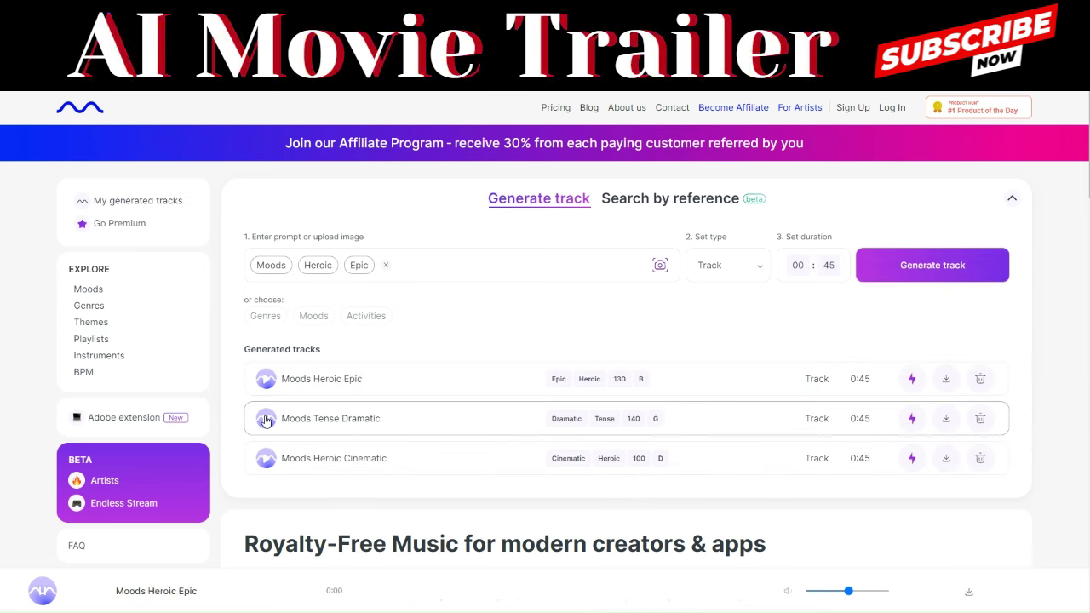
click(266, 419)
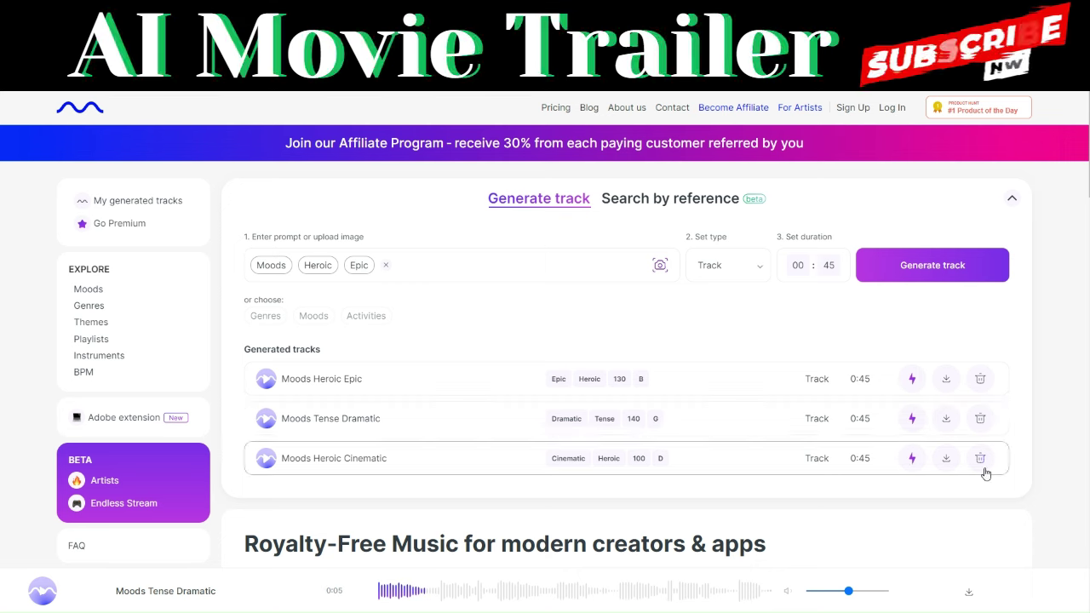
click(946, 419)
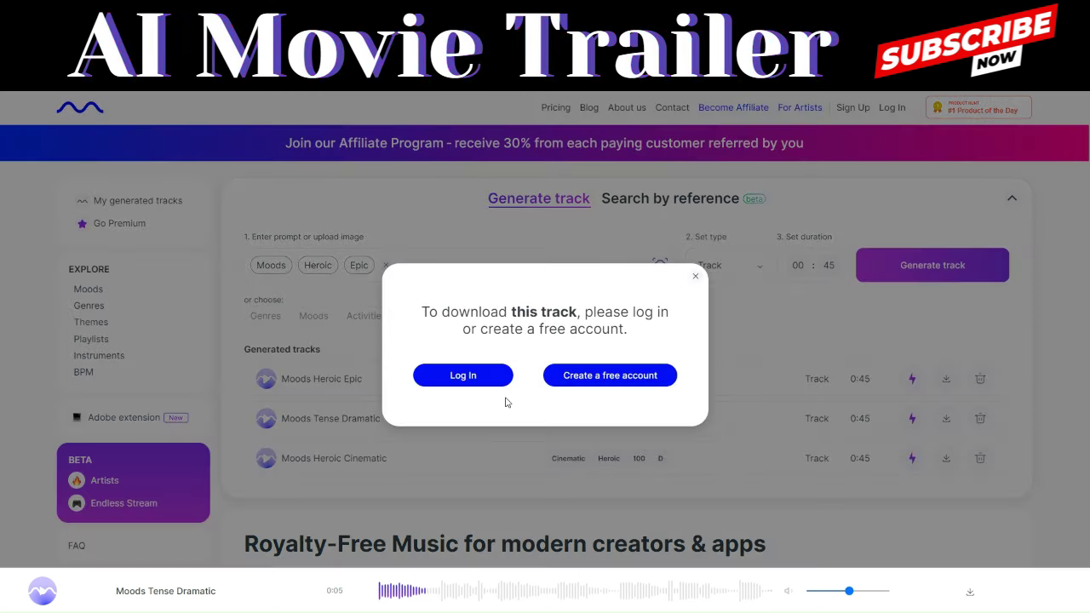
click(599, 379)
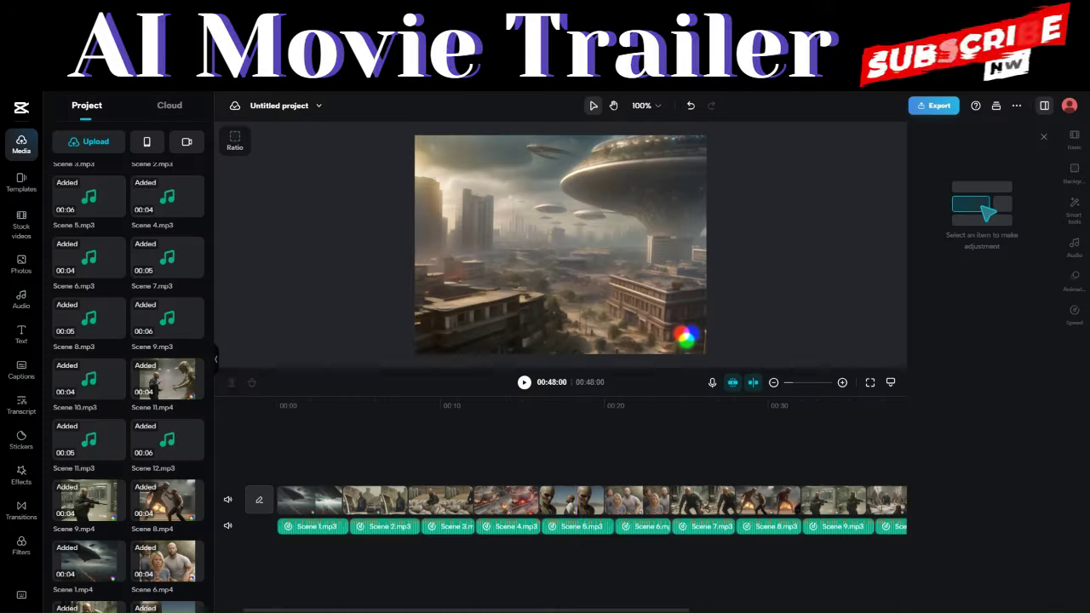
Lay Moods Tense Dramatic on its own track at 00:00 beneath the narration clips
click(298, 444)
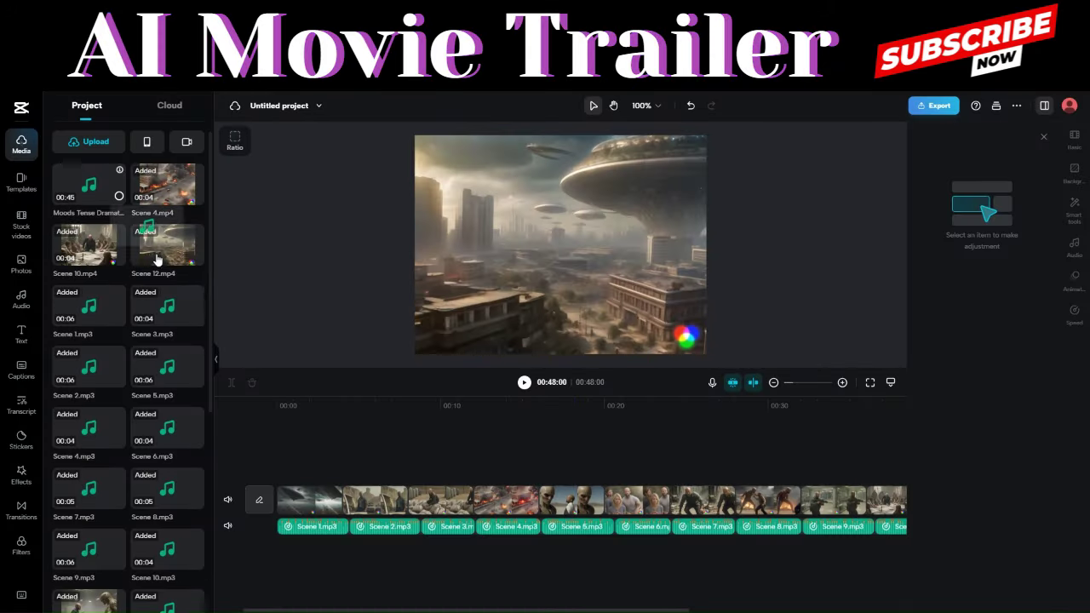
drag(89, 184, 282, 549)
click(284, 537)
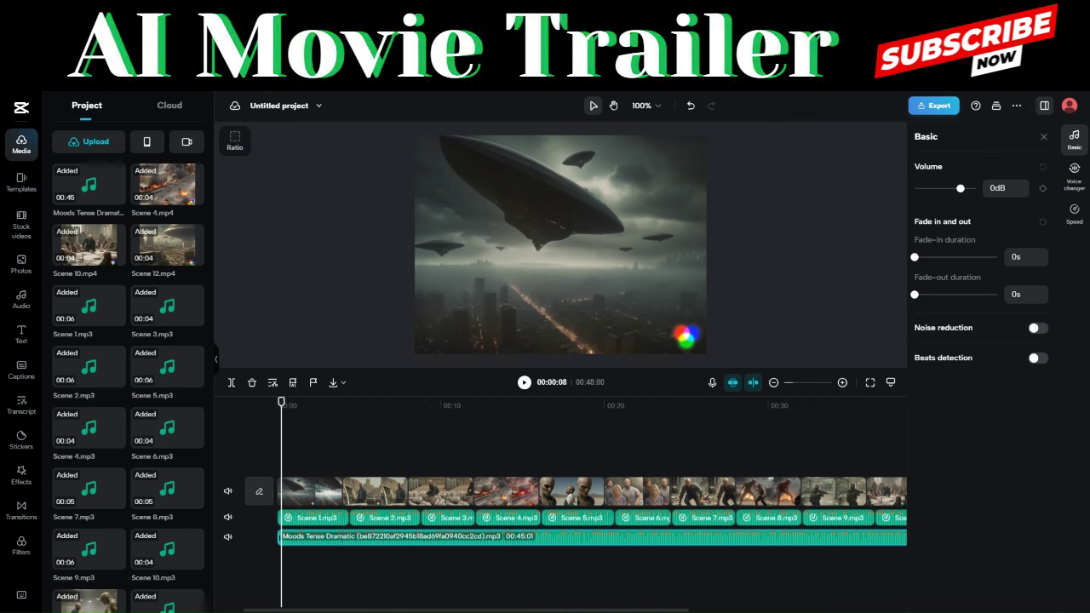
click(528, 435)
scroll(528, 434, up, 3)
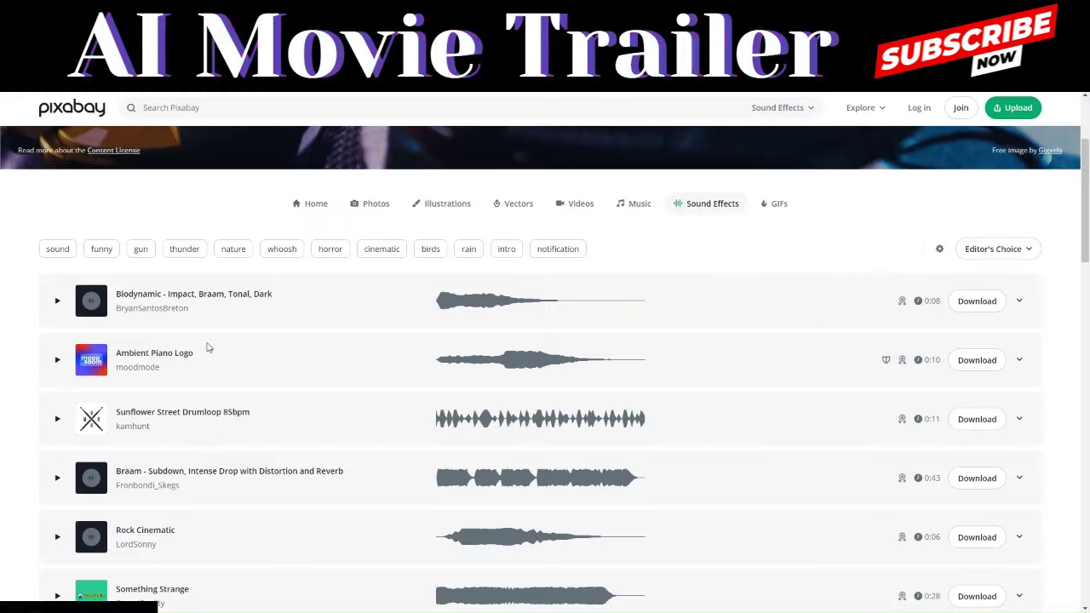
Filter the Pixabay sound effects by the cinematic tag
scroll(293, 467, up, 2)
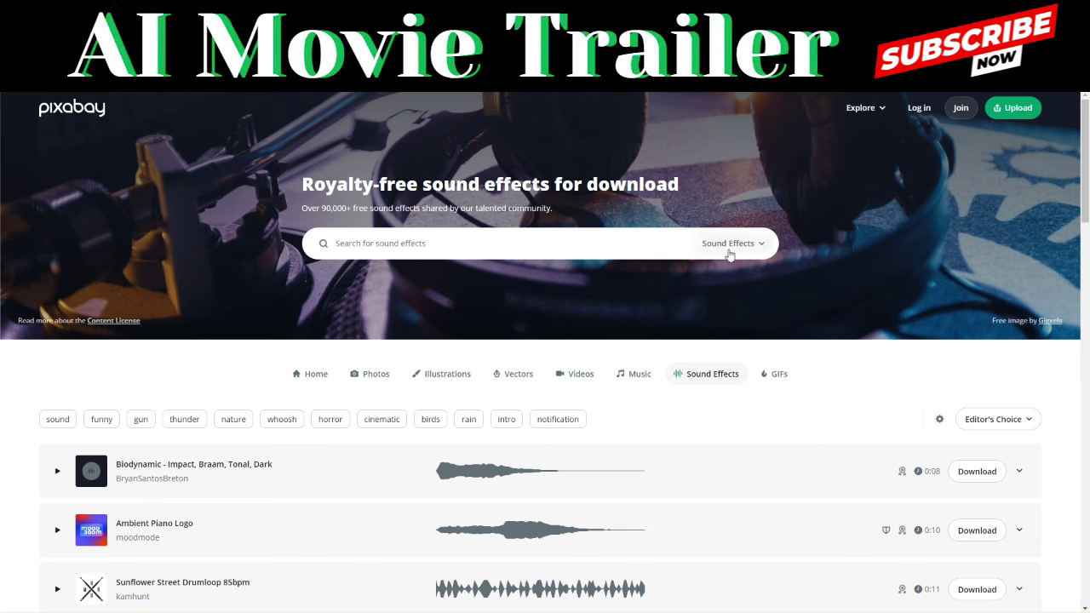
scroll(364, 438, down, 3)
scroll(366, 437, up, 1)
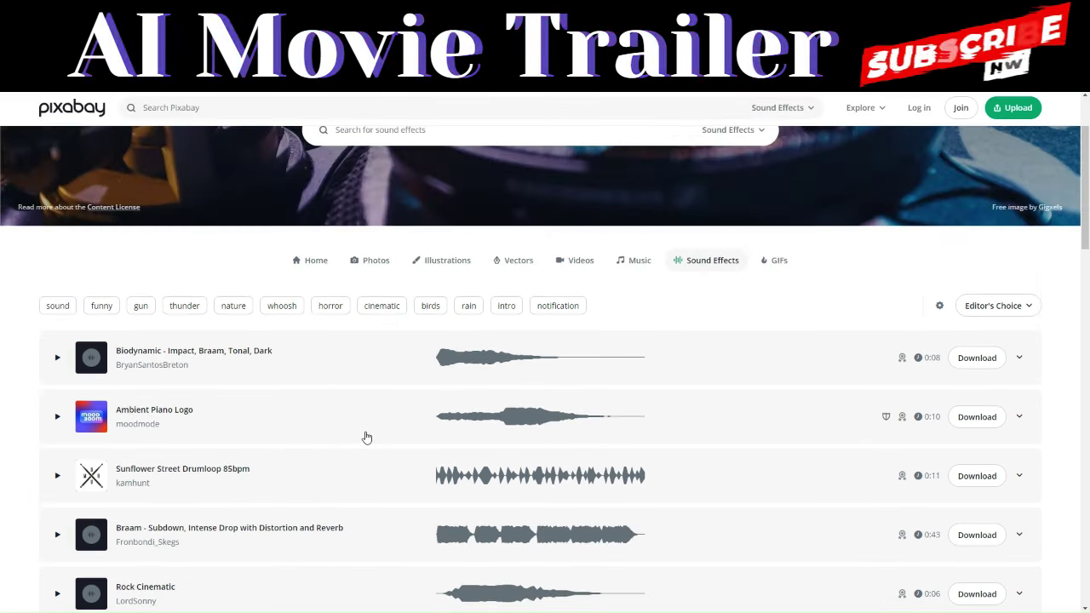
click(383, 309)
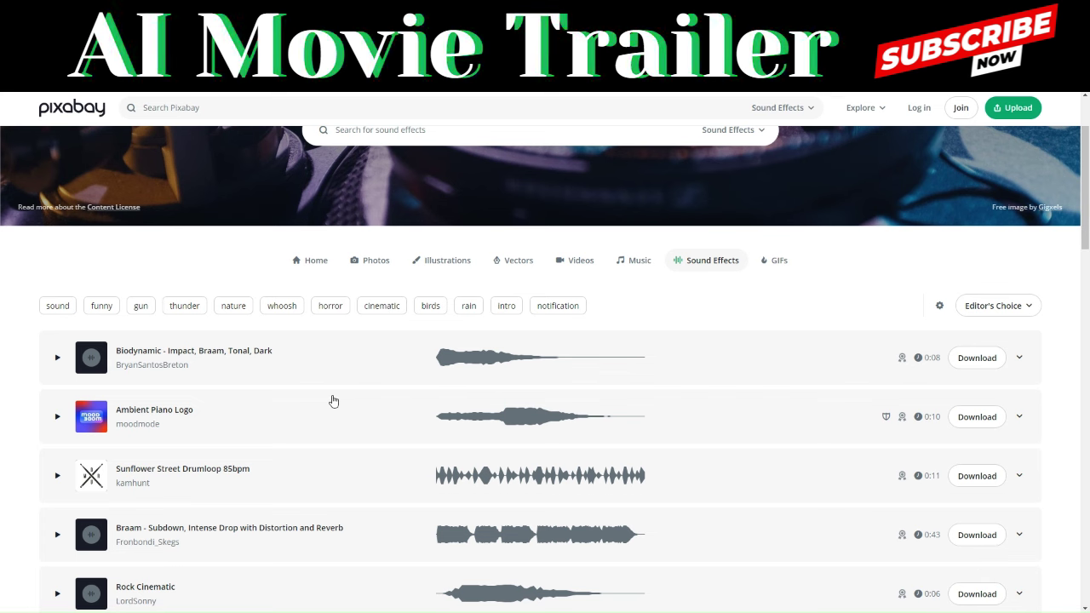
Preview the BOOM Geomorphism sound effect and download it as an MP3
scroll(324, 426, down, 3)
scroll(313, 431, down, 12)
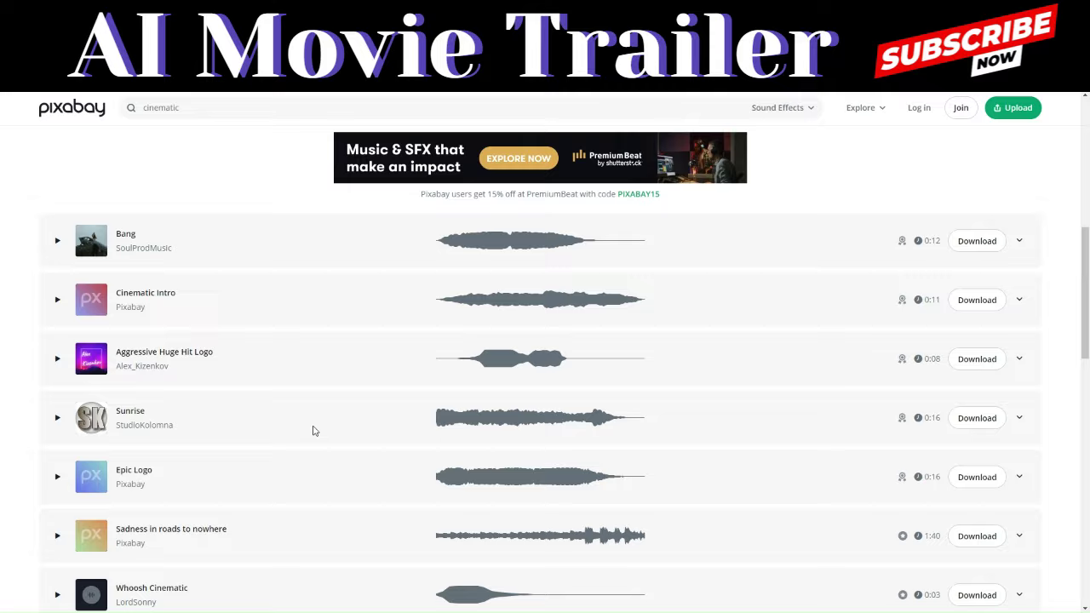
scroll(315, 433, up, 14)
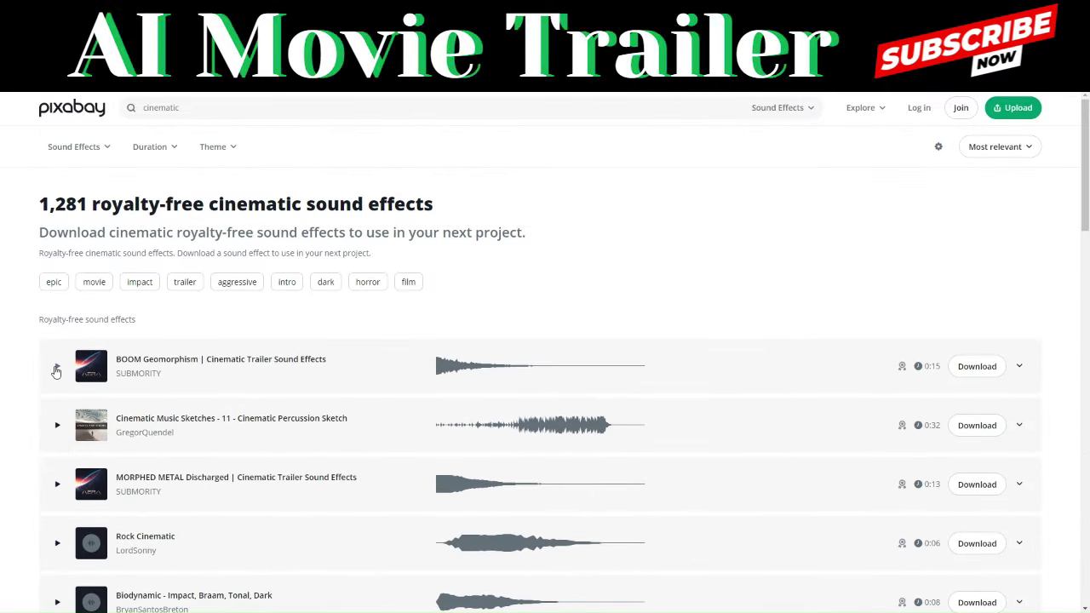
click(56, 371)
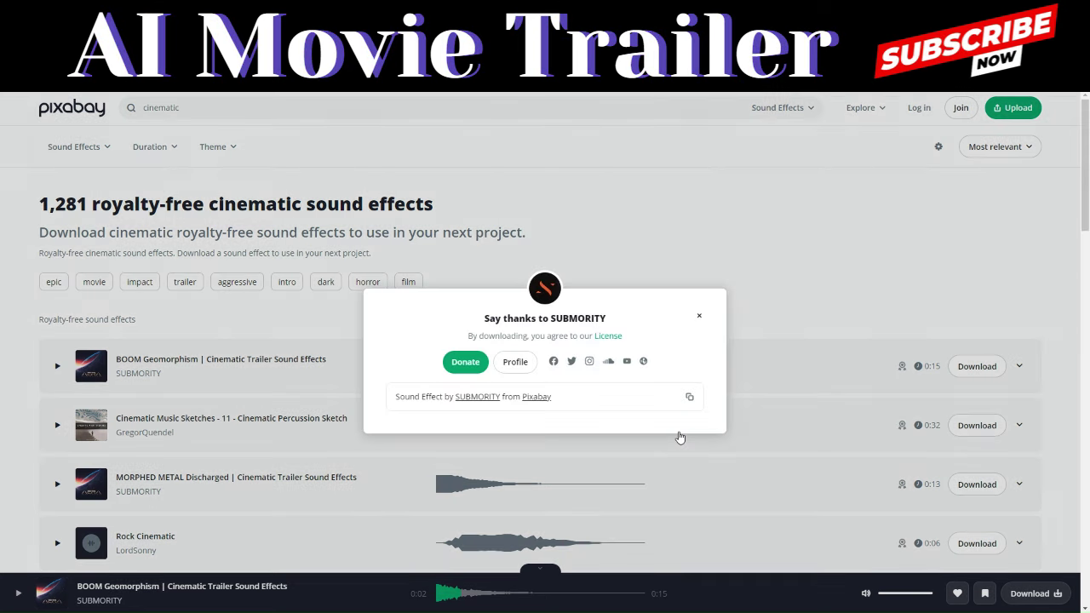
click(679, 437)
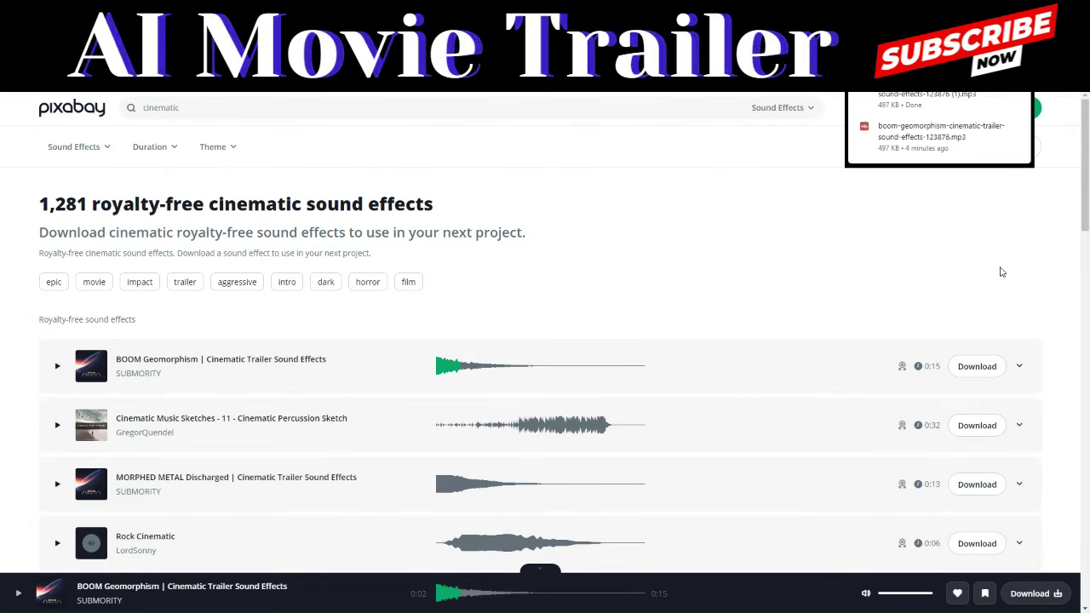
scroll(318, 384, down, 1)
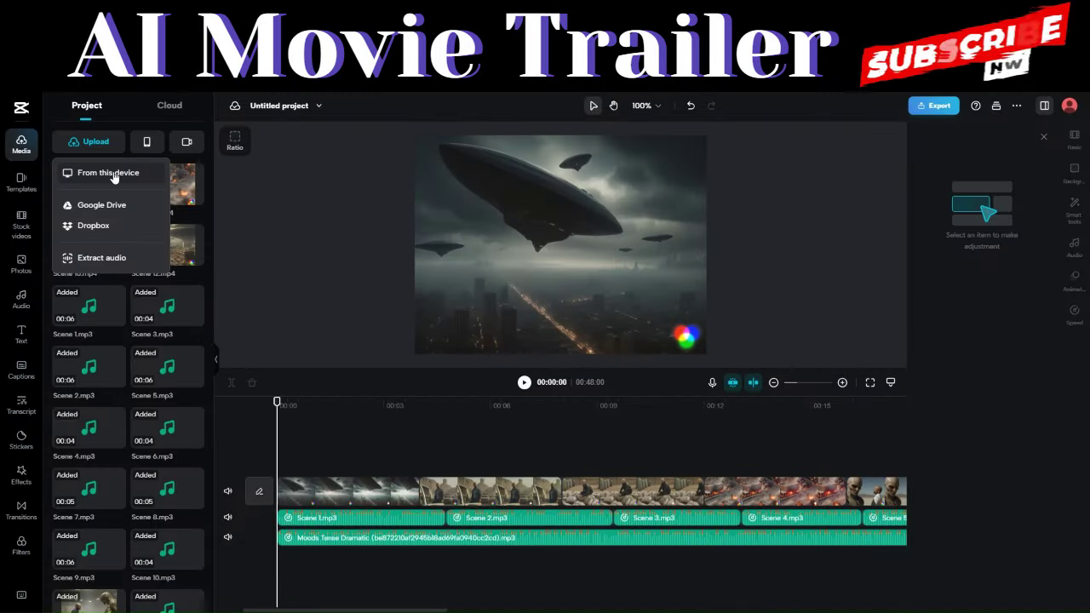
Import the sound effects and put the morphed-metal clip on a new track, trimmed to about four seconds
click(108, 173)
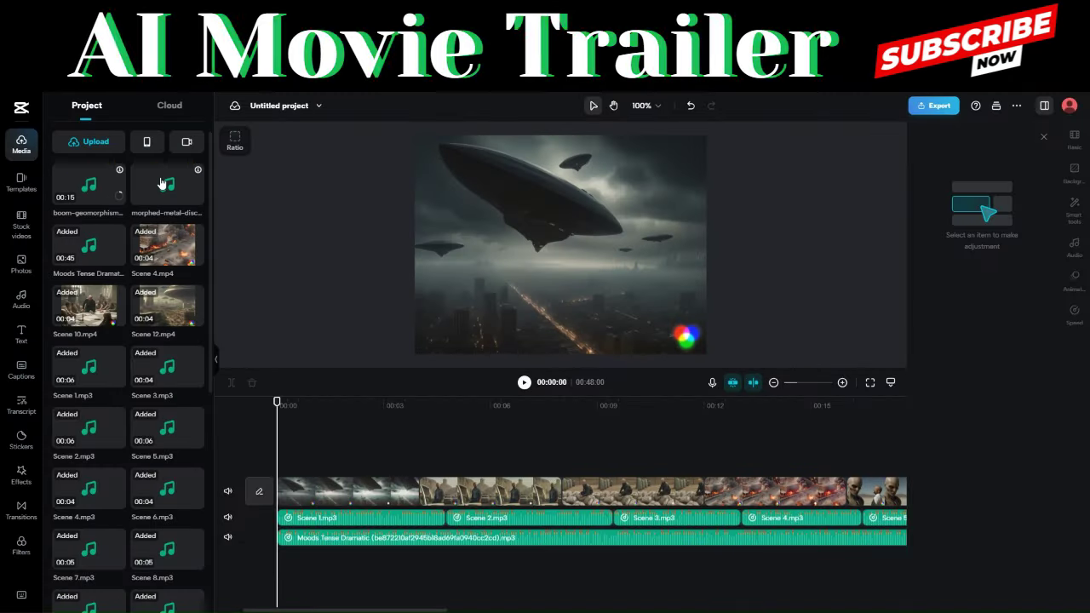
drag(162, 183, 278, 555)
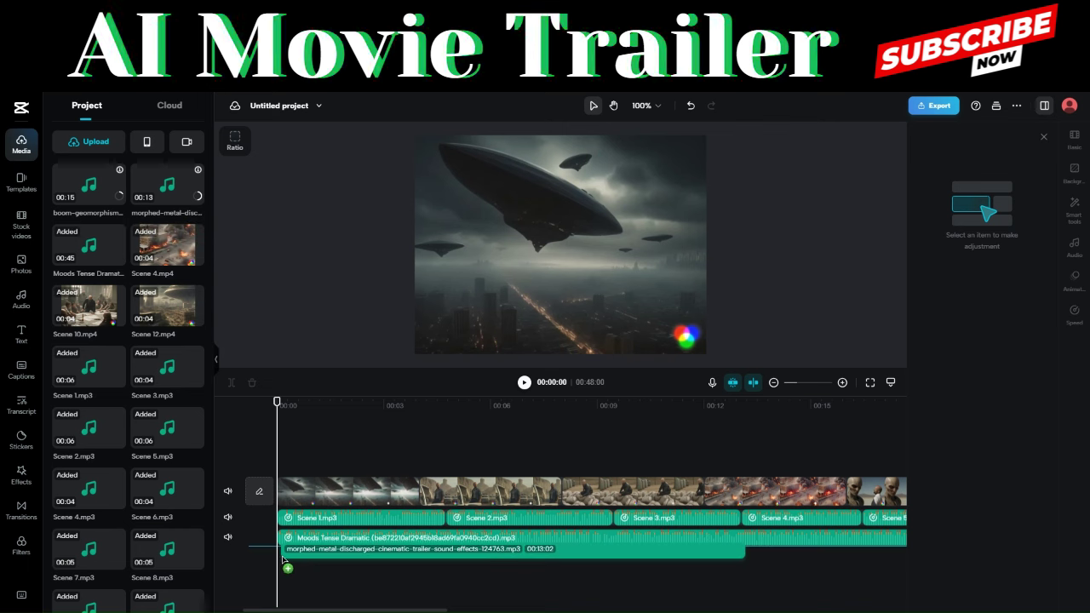
drag(731, 558, 445, 548)
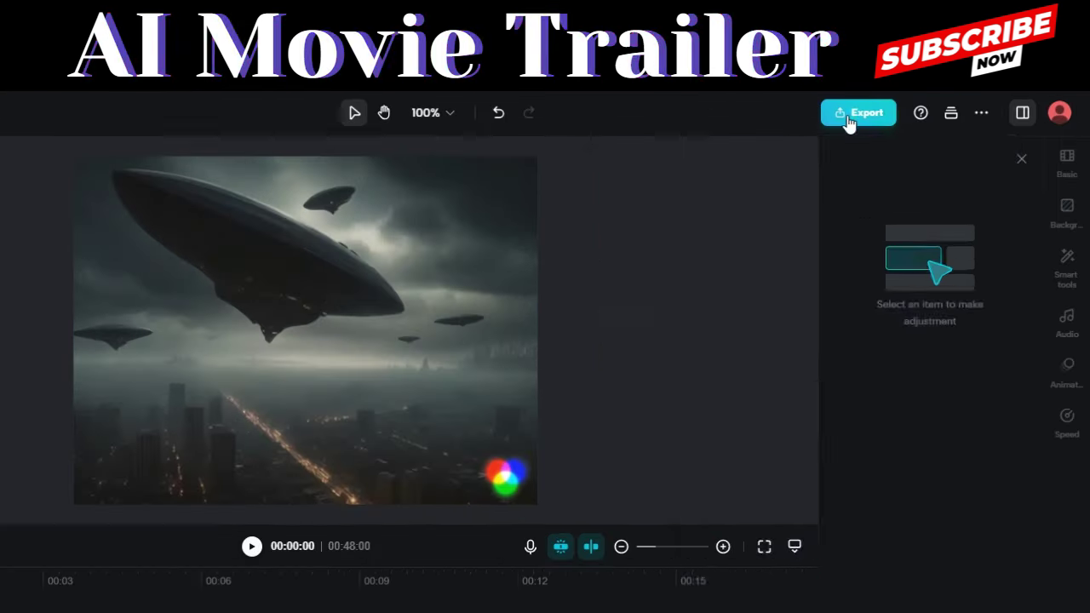
Download-export the trailer with 1080p resolution and High quality
click(934, 106)
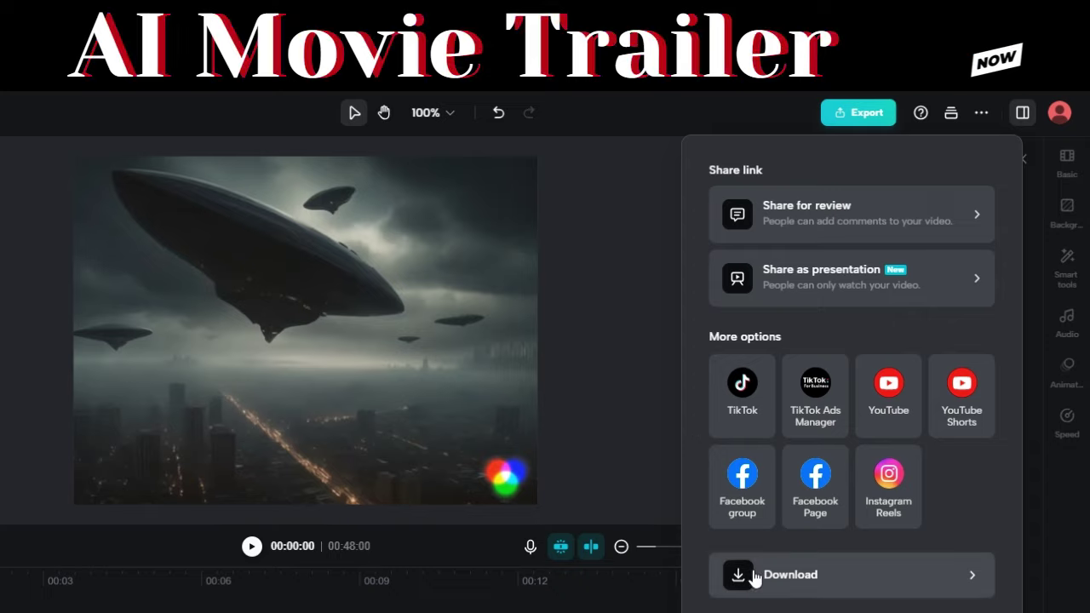
click(761, 576)
click(807, 248)
click(811, 317)
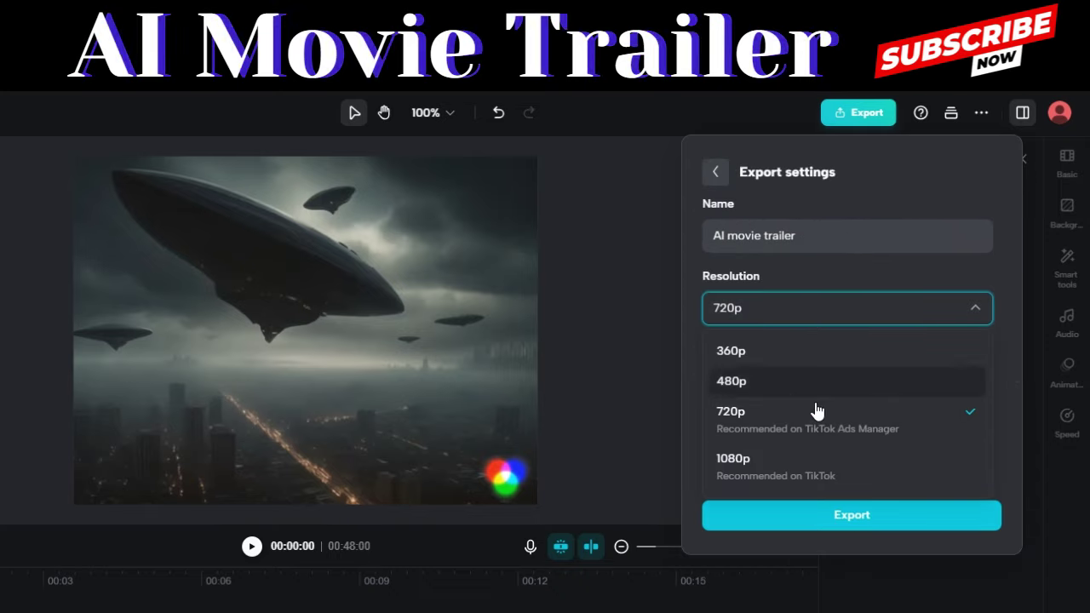
click(750, 476)
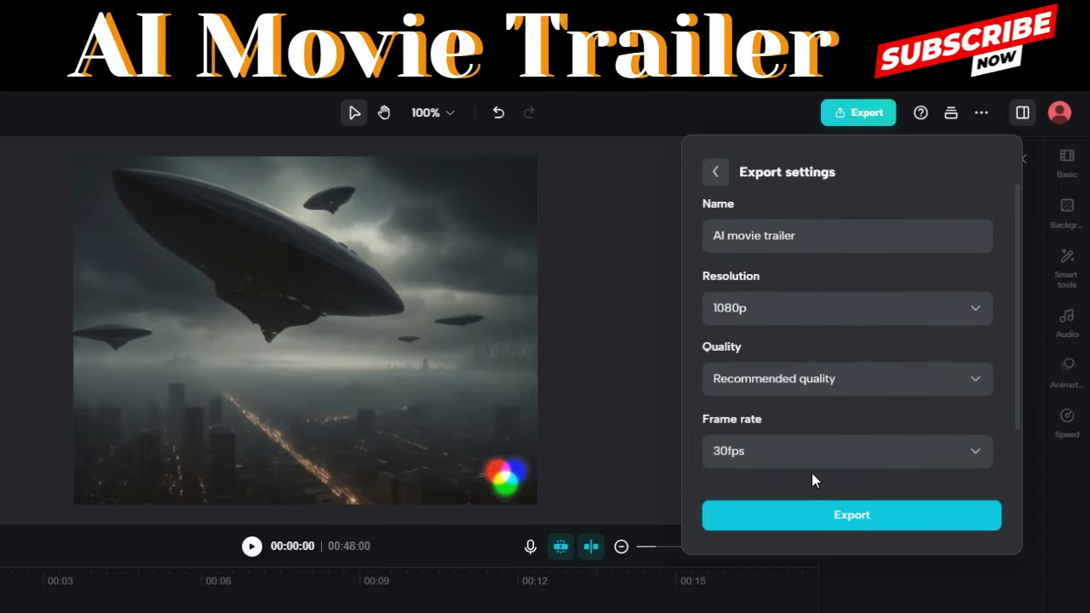
click(805, 375)
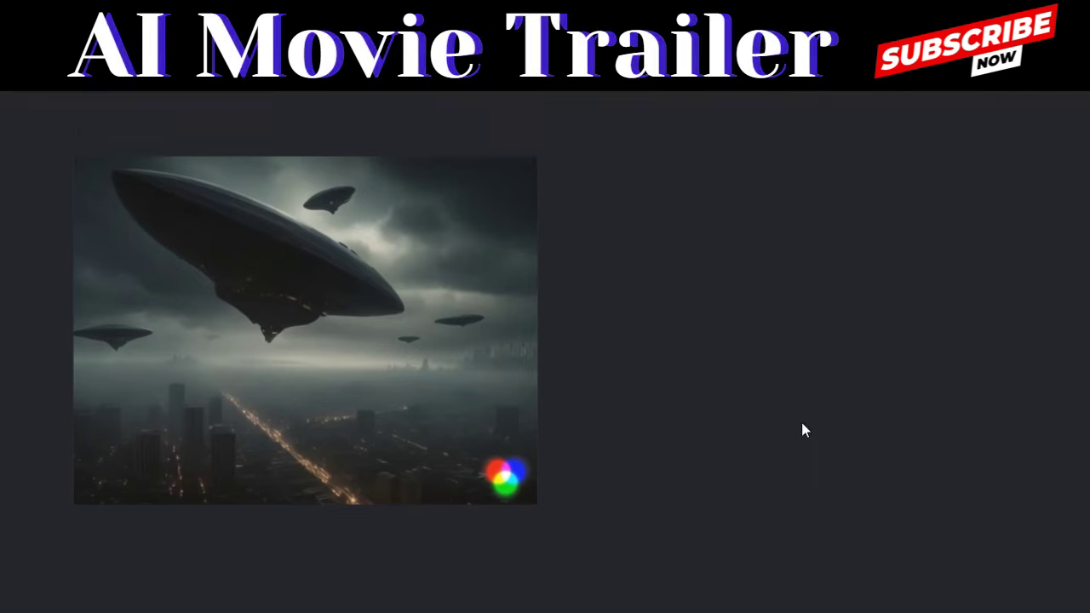
click(800, 420)
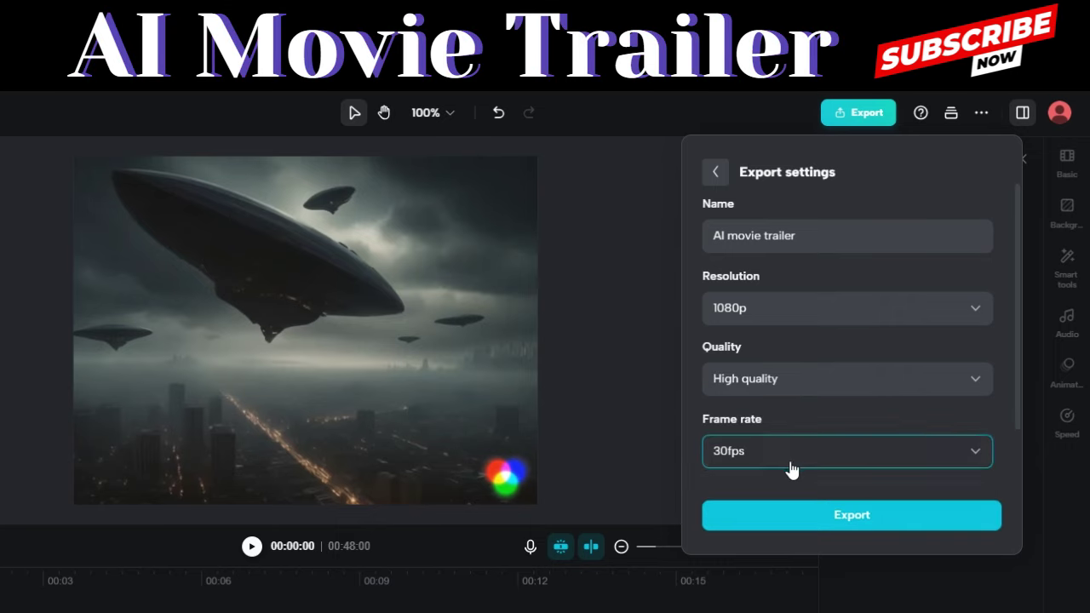
click(852, 518)
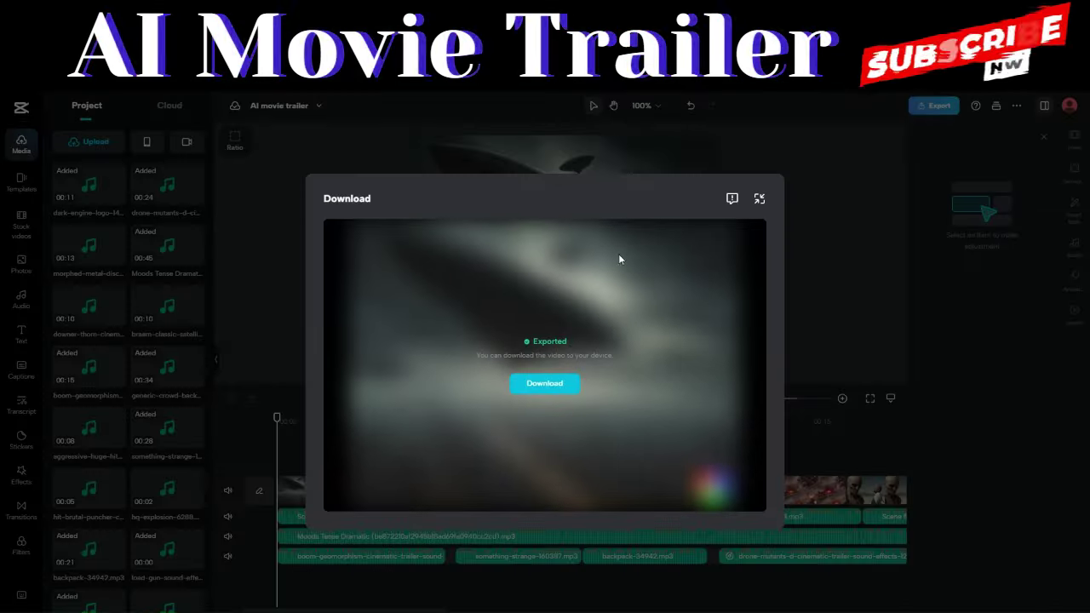